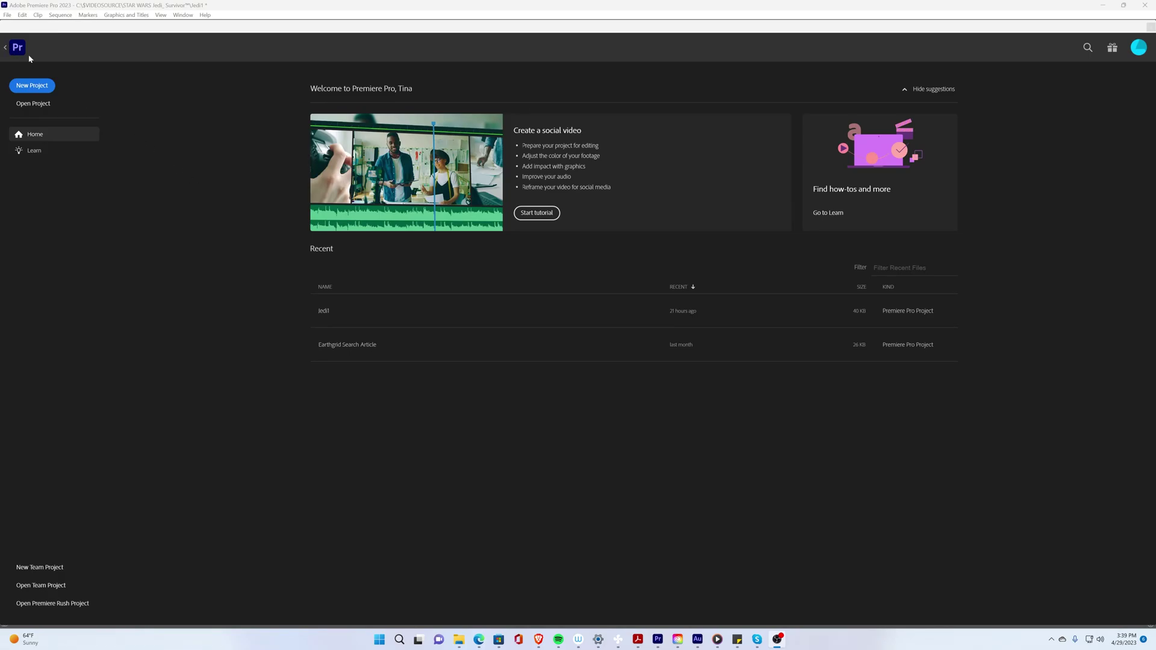
Return from the Home screen to the Jedi project's editing workspace with the GamePlay sequence
click(11, 48)
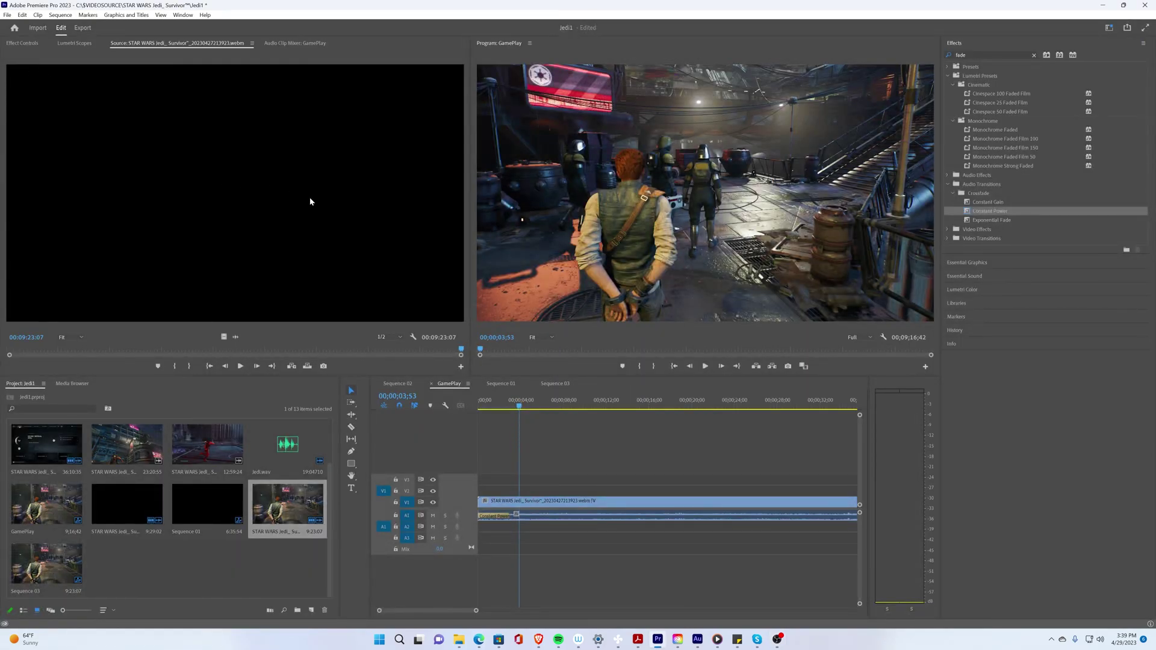
Make the Project panel active and look through the Window workspace options, closing them unchanged
click(217, 393)
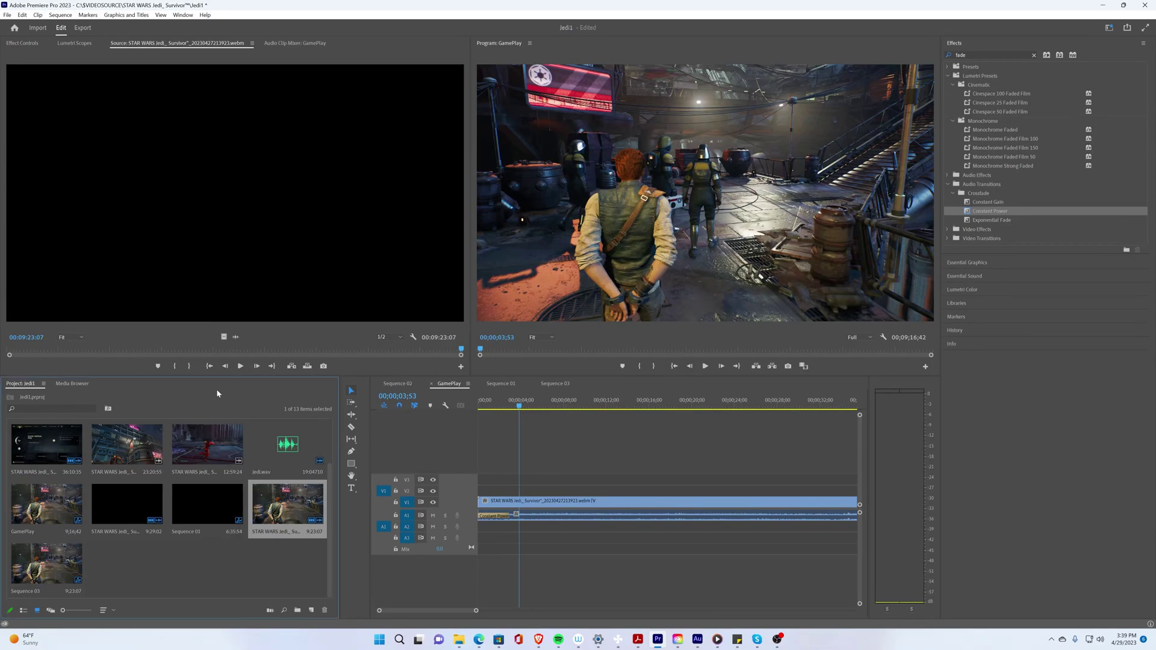
click(184, 15)
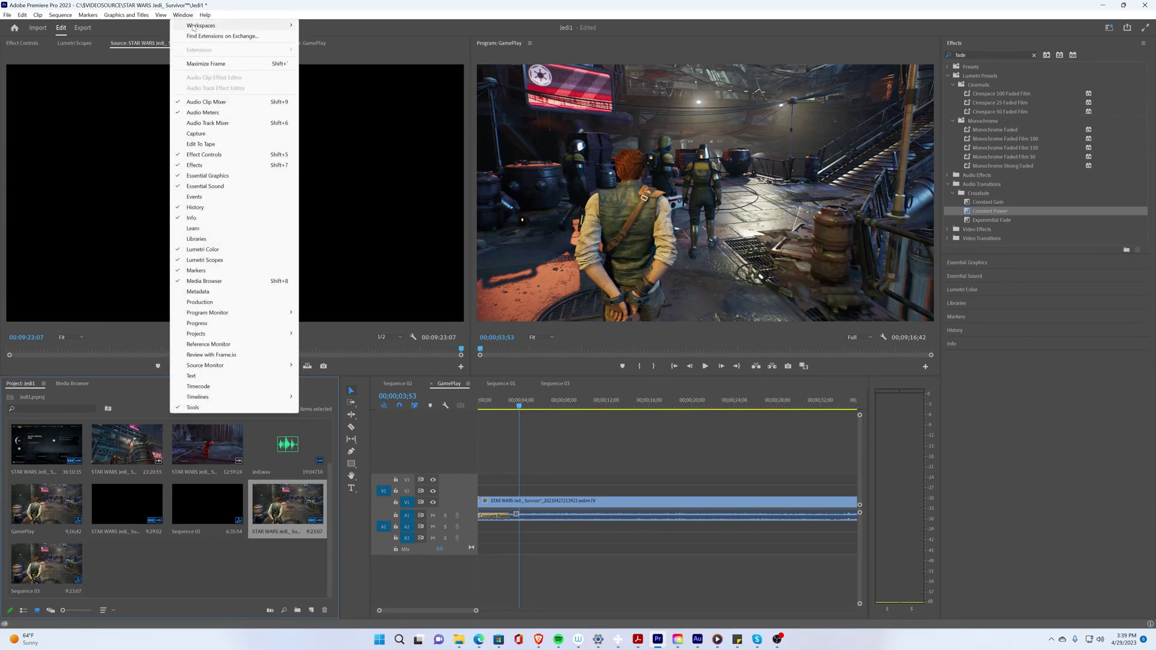
mouse_move(192, 27)
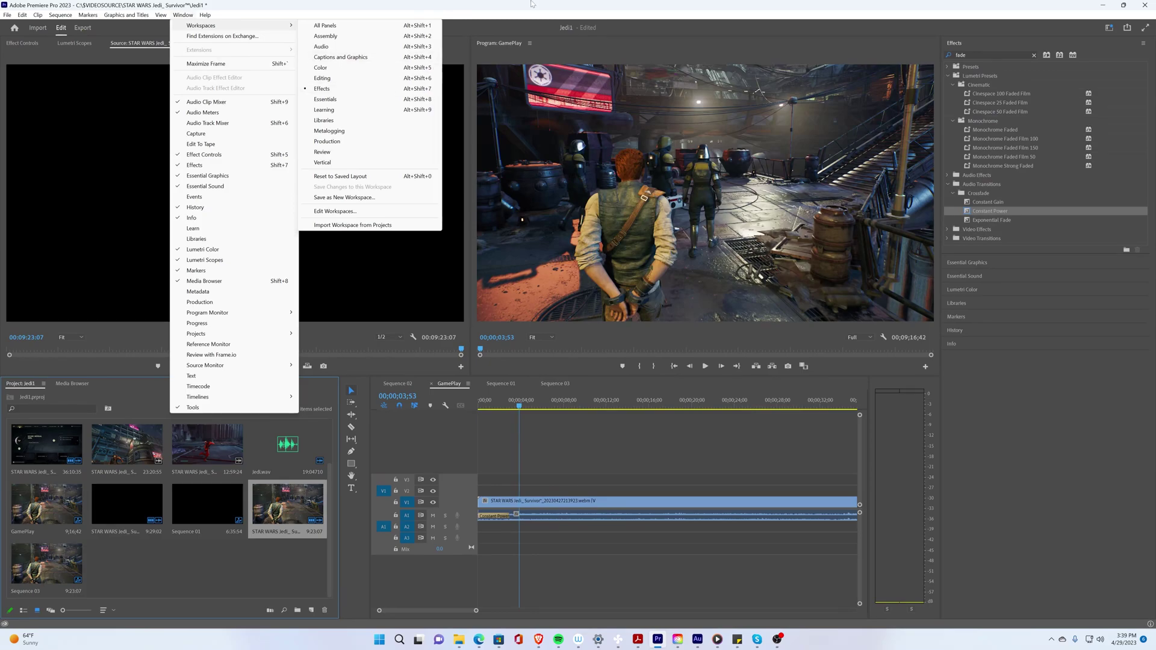
click(478, 17)
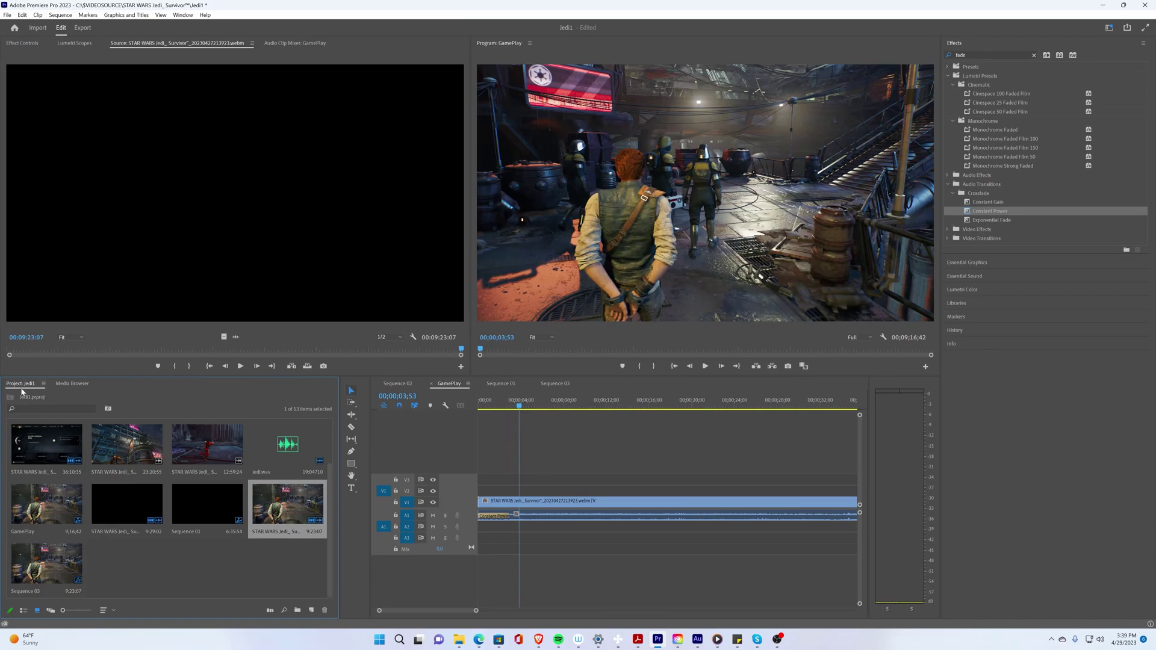
Switch to the Media Browser, then back to the Jedi1 project bin's thumbnails
click(70, 384)
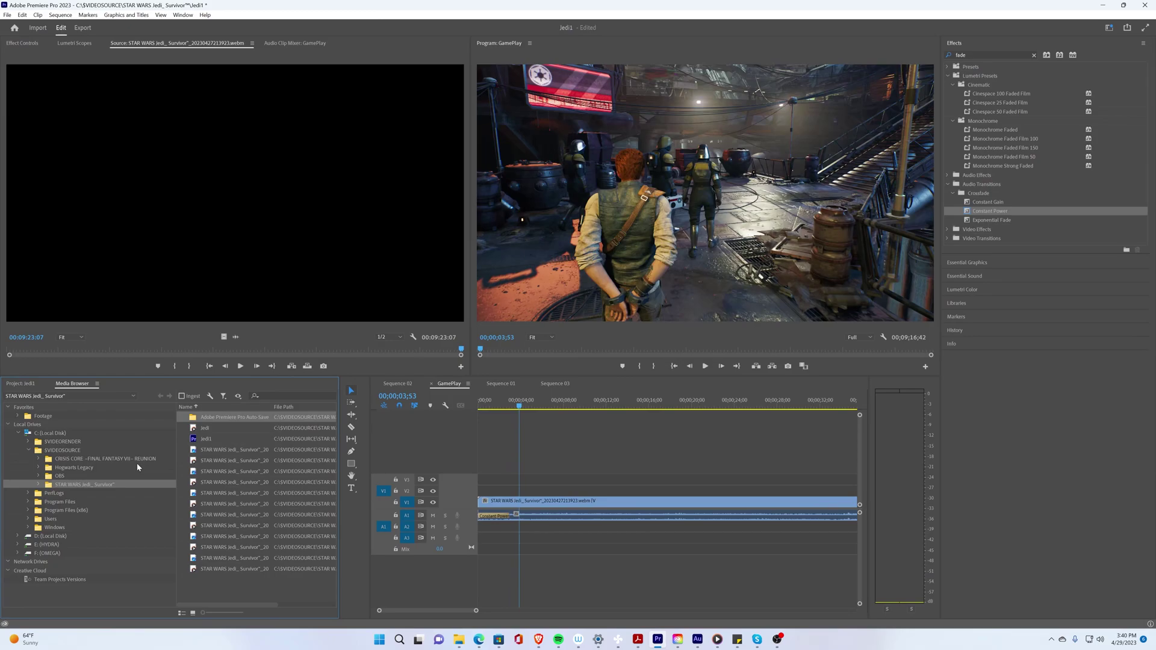
click(23, 387)
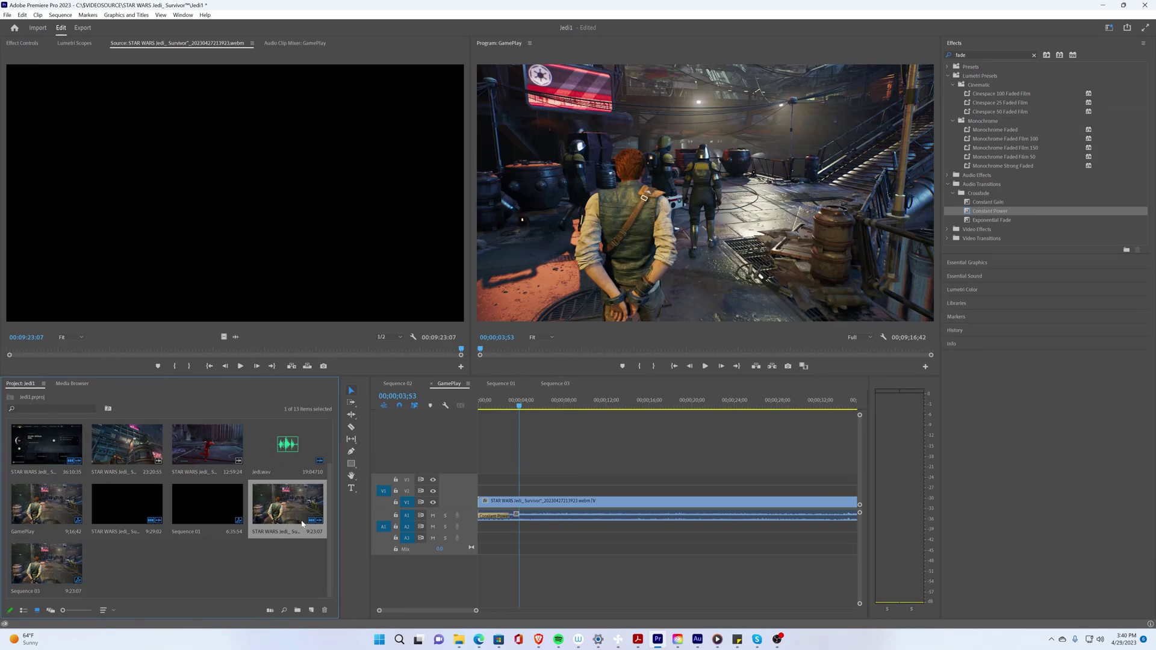
Select Sequence 01 and cycle the timeline through Sequence 02, 01, 03 and GamePlay
click(200, 509)
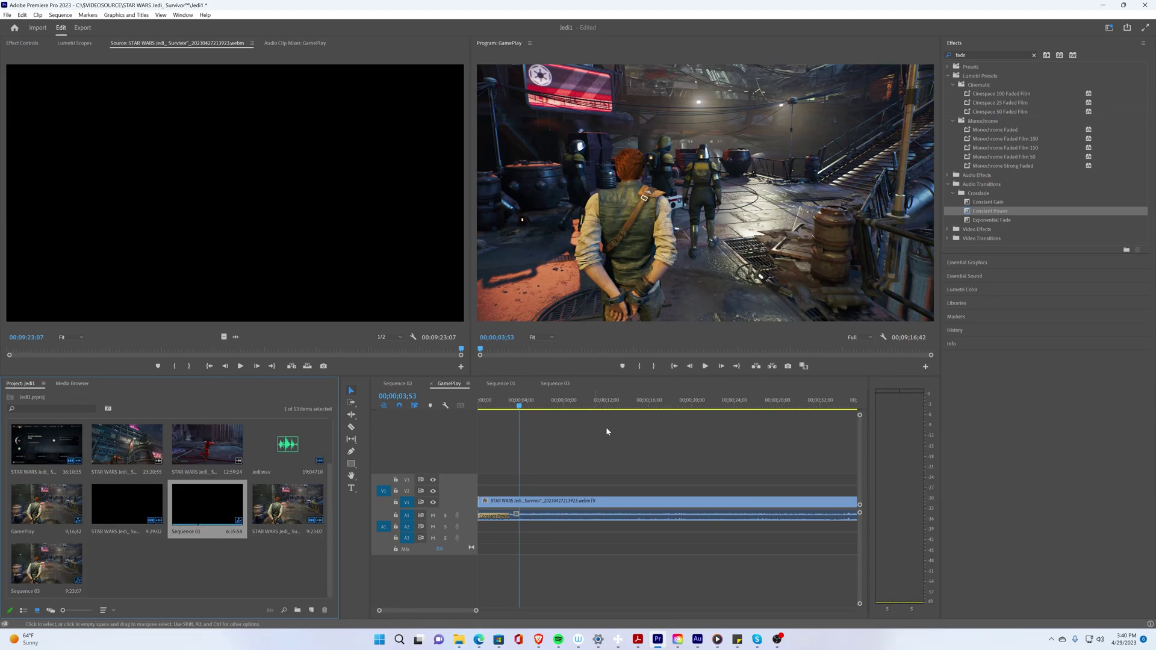
click(625, 387)
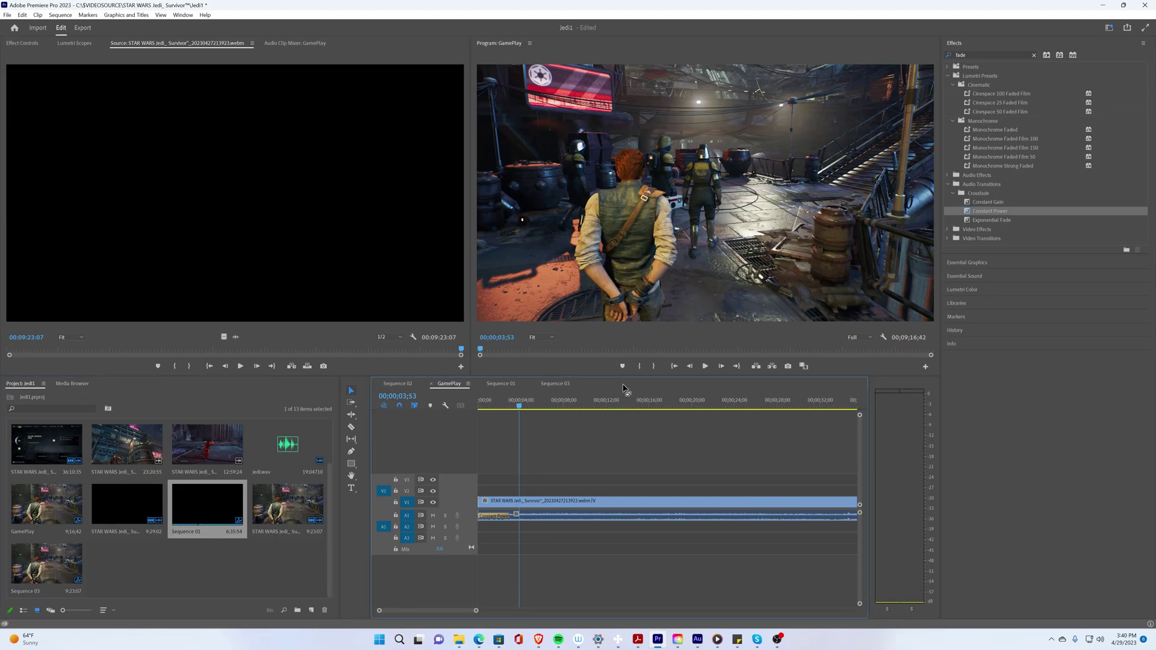
click(396, 386)
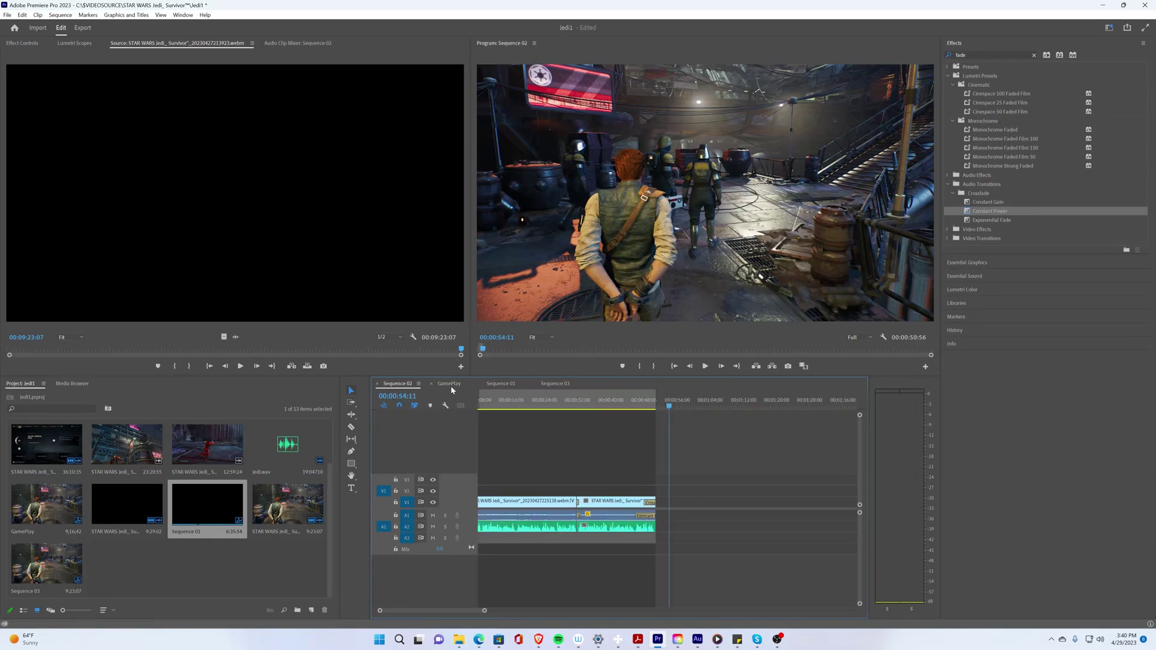
click(501, 384)
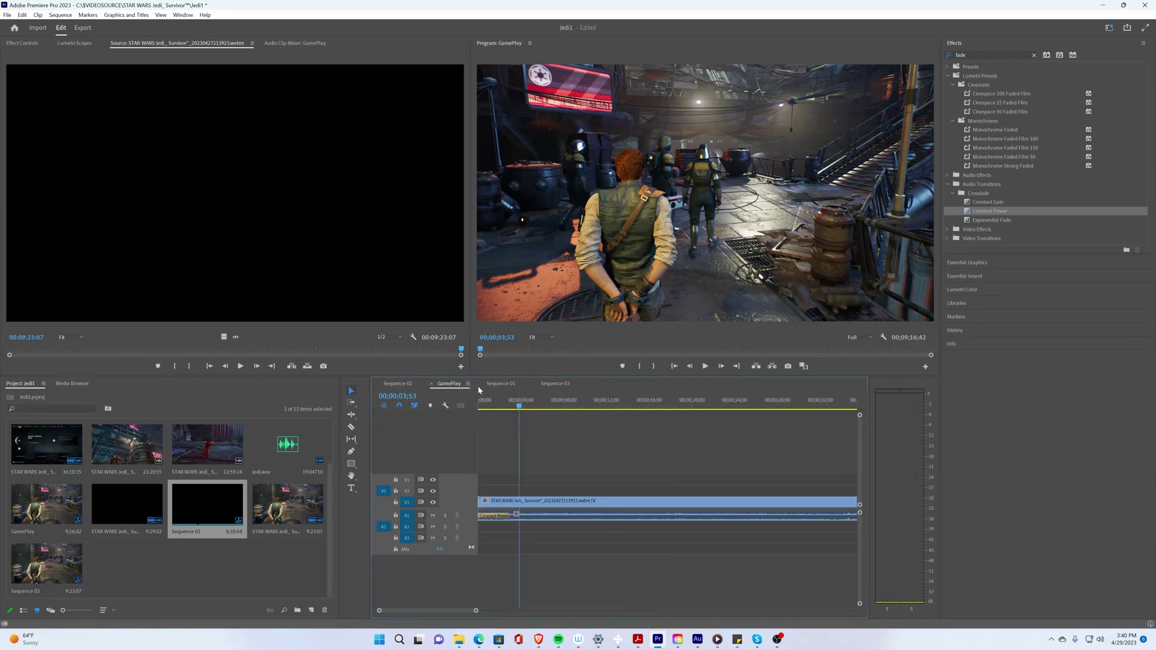
click(555, 384)
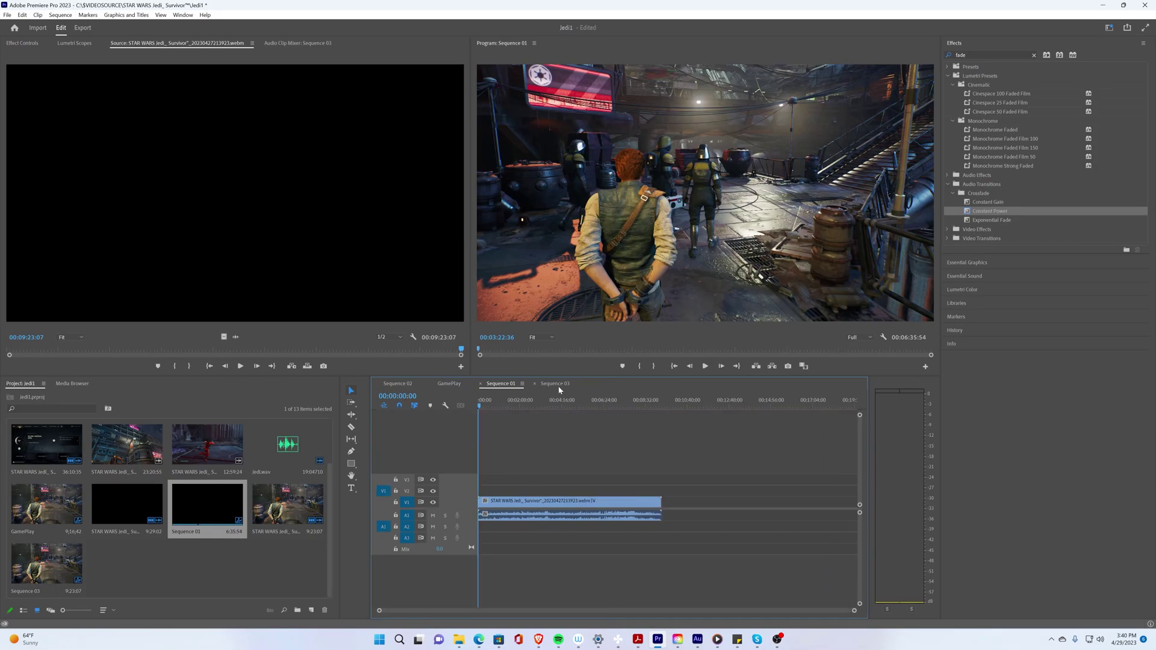
click(403, 388)
click(448, 386)
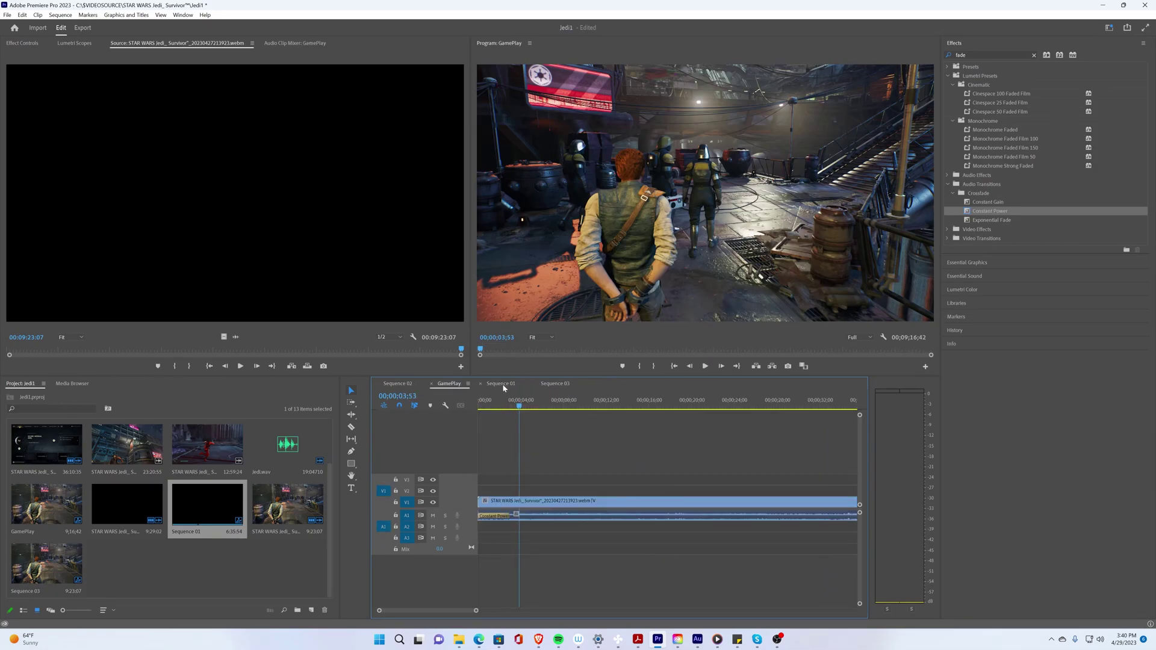
click(504, 386)
click(553, 385)
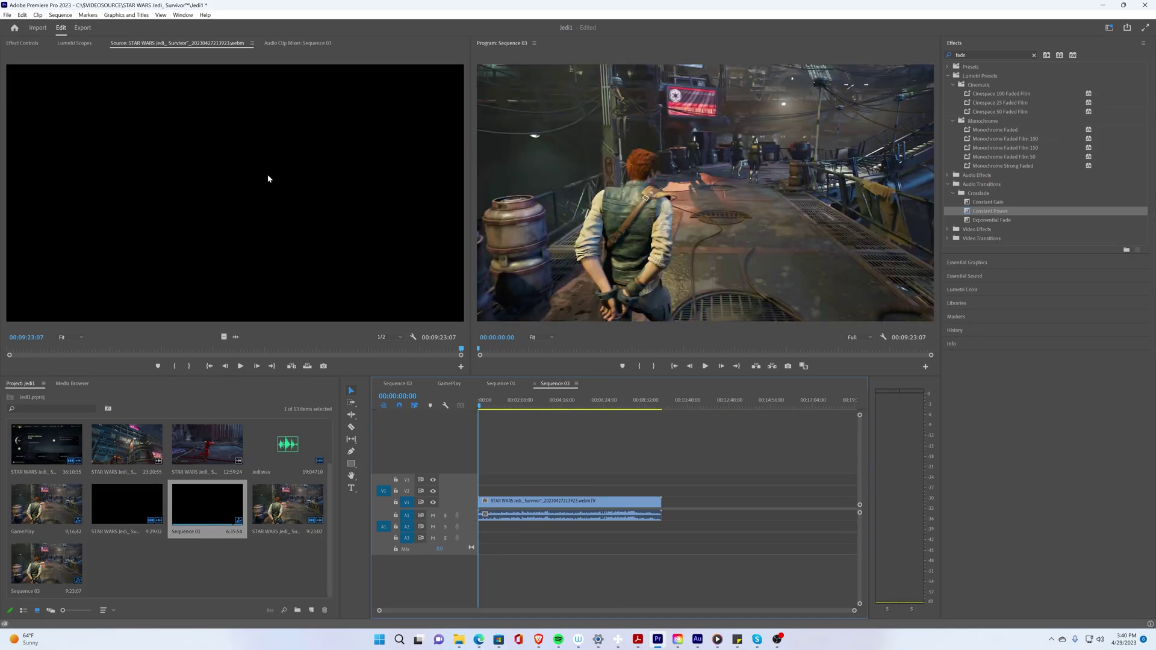
Select the 12:59:24 gameplay clip and bring up the Import view of the game footage folder
click(179, 66)
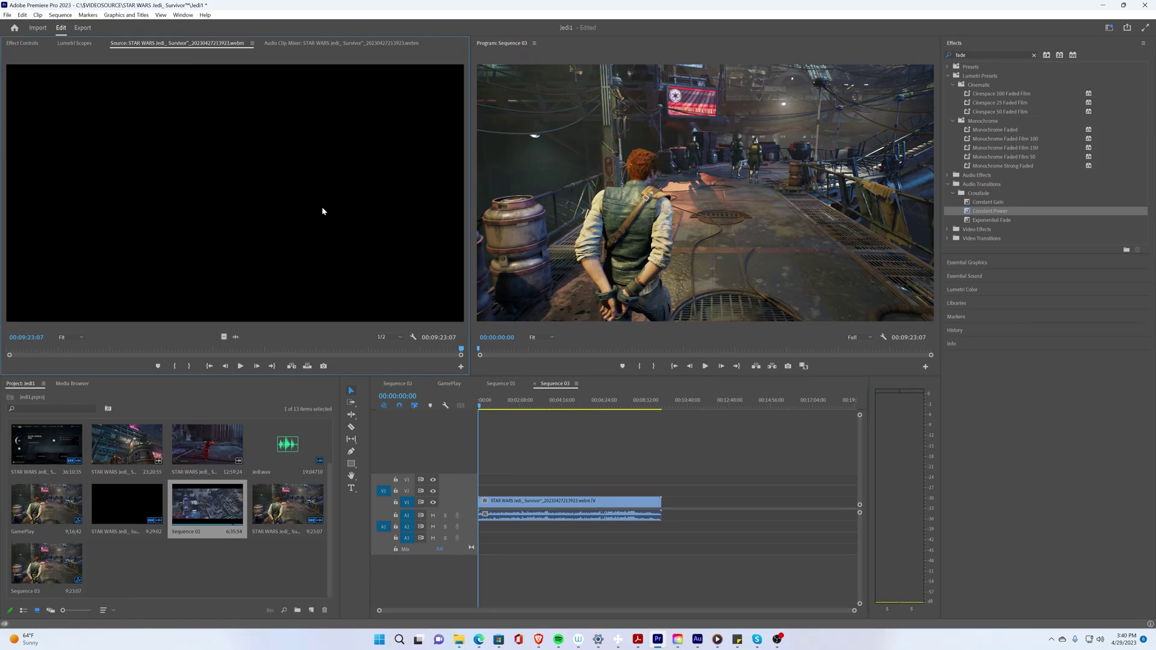
click(202, 452)
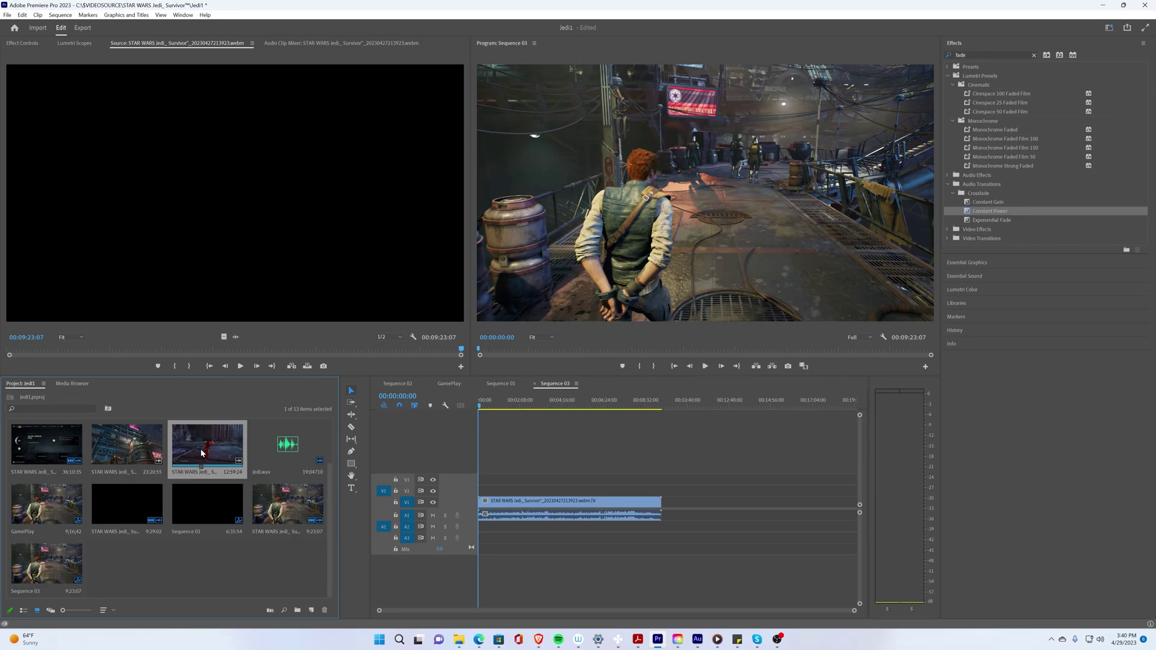
click(36, 28)
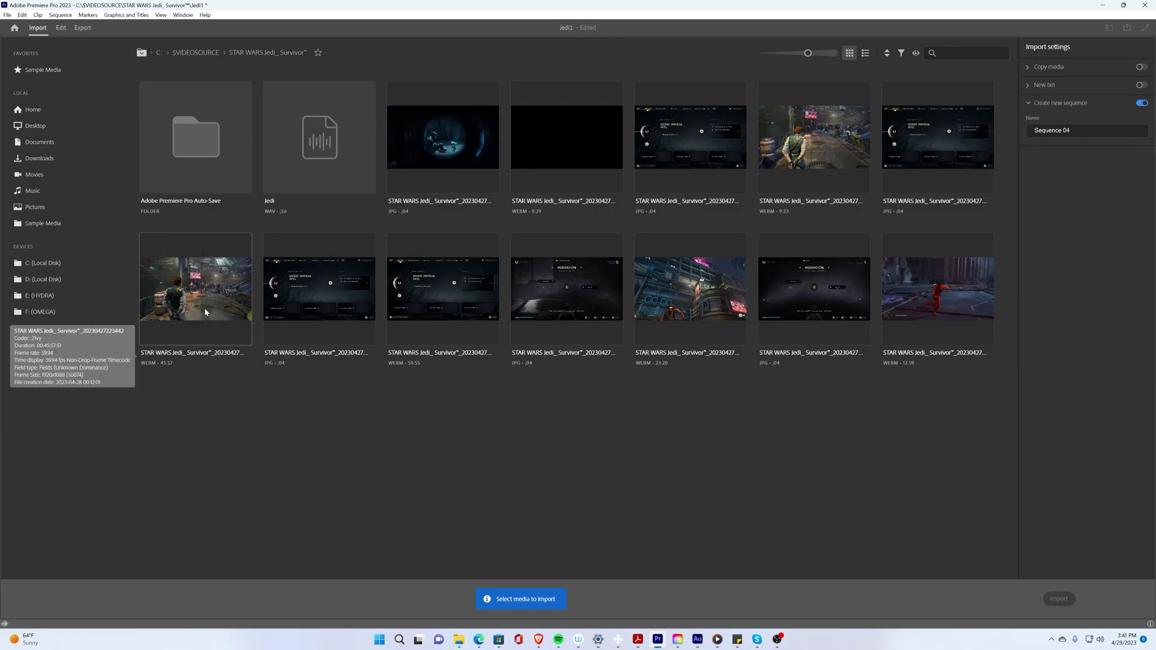
Import the 45:57 WEBM gameplay recording into a new Sequence 04
click(215, 296)
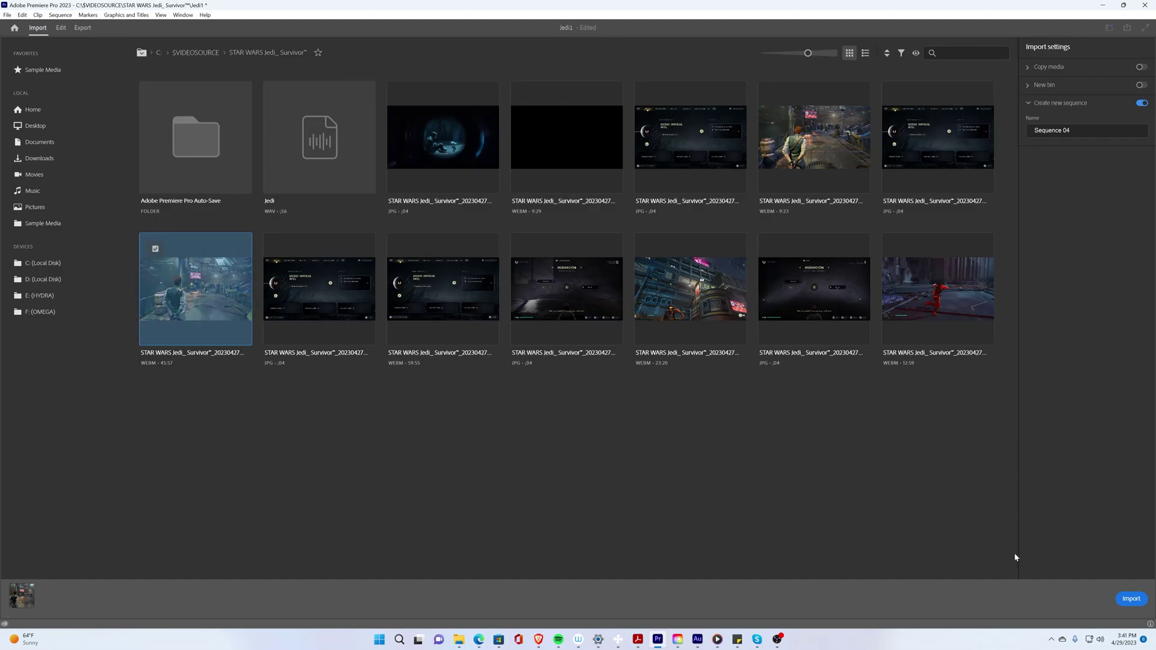
click(1128, 600)
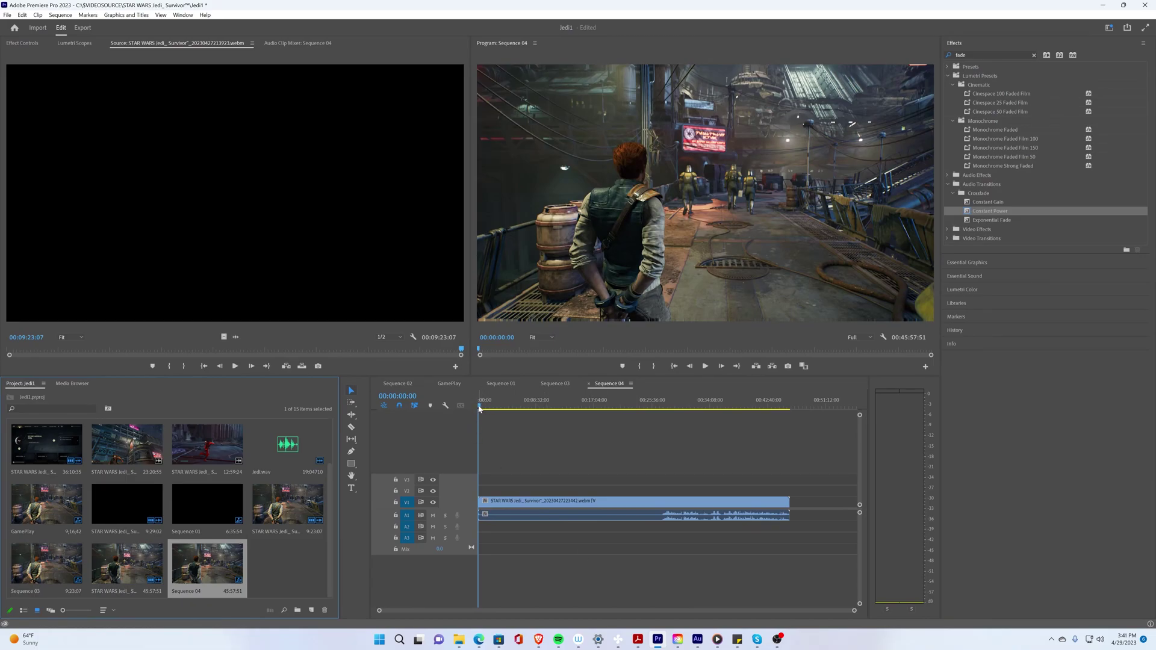
drag(480, 409, 663, 411)
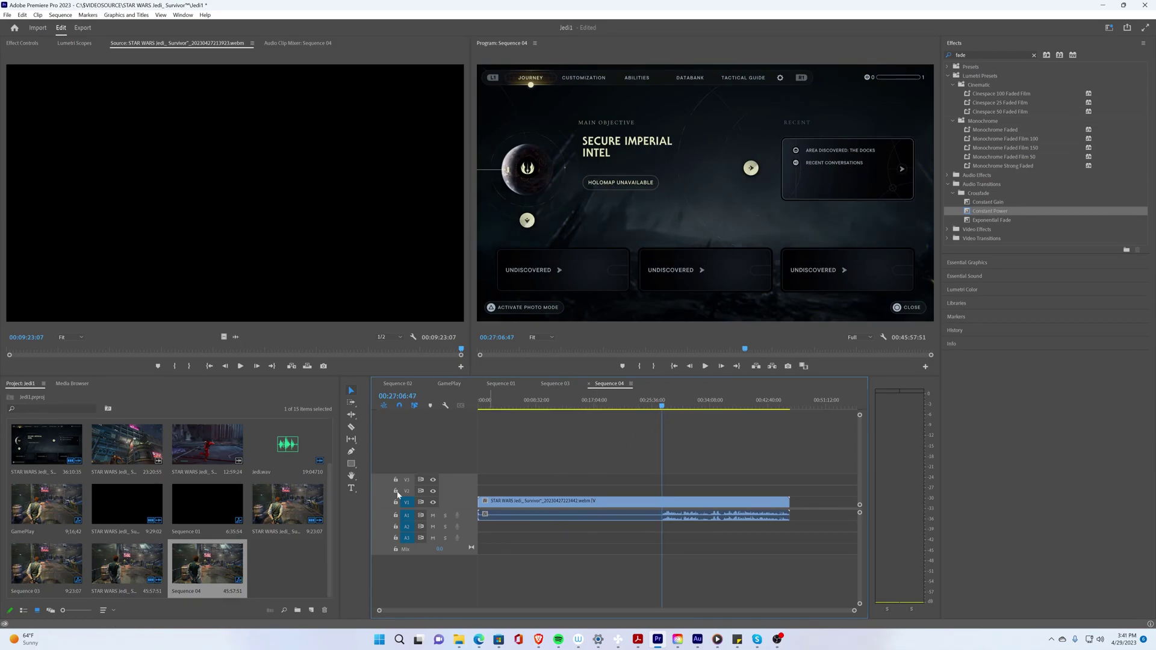
click(352, 428)
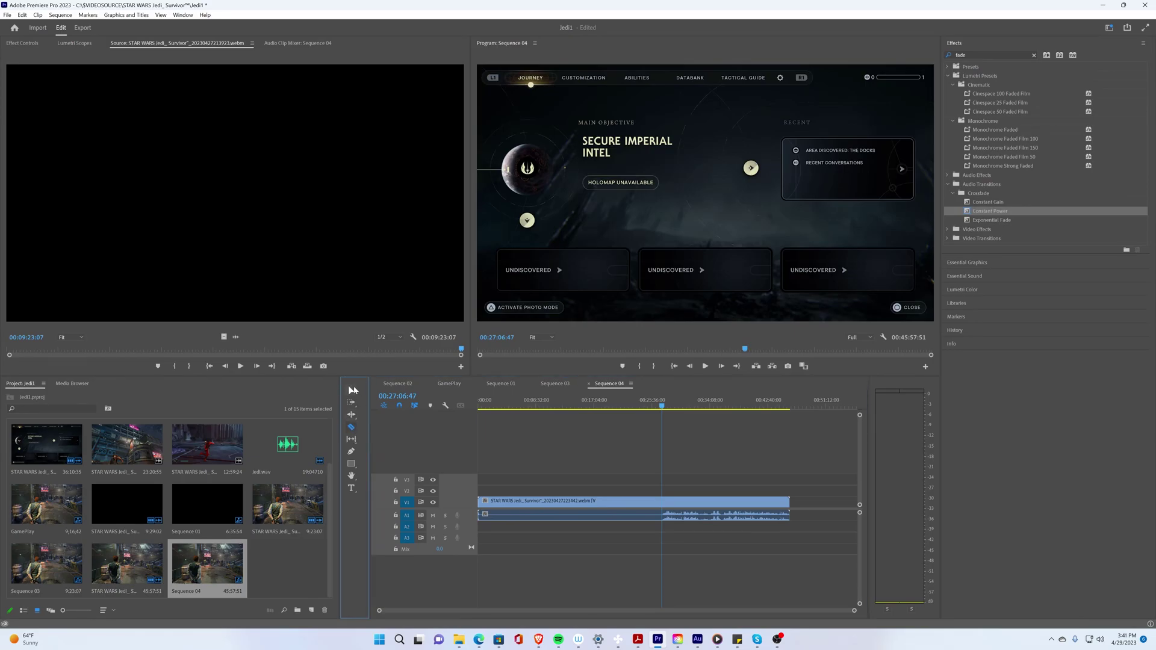
click(350, 392)
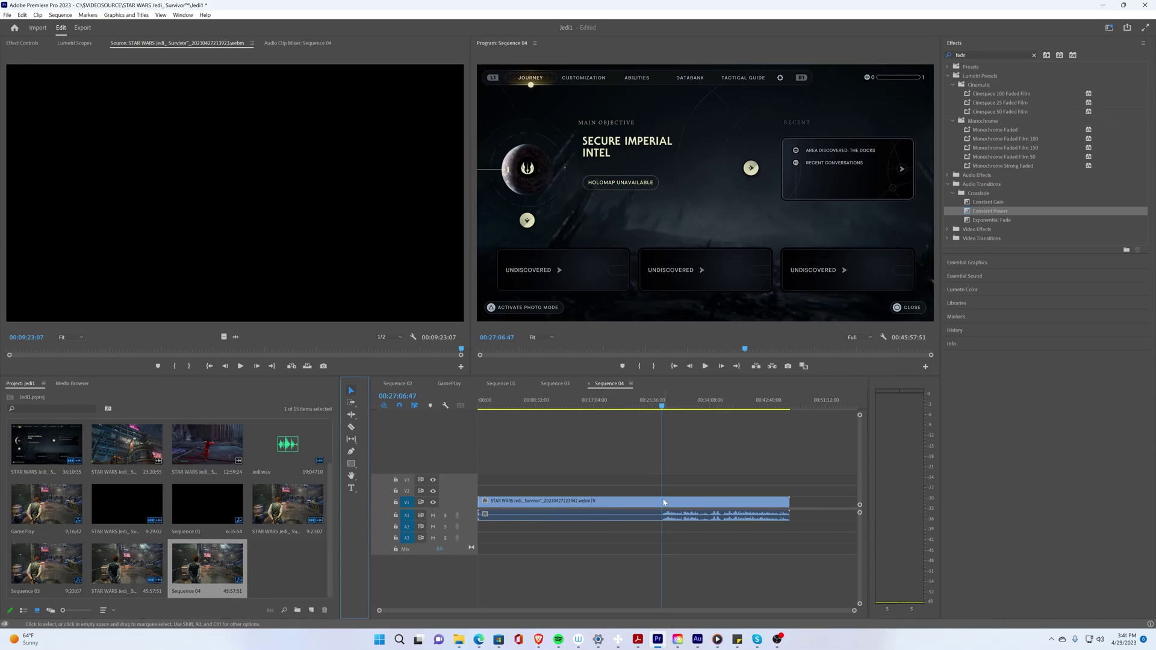
Razor the clip at 00:27:06:47 and ripple delete the first part, leaving 00:18:51:04
click(351, 427)
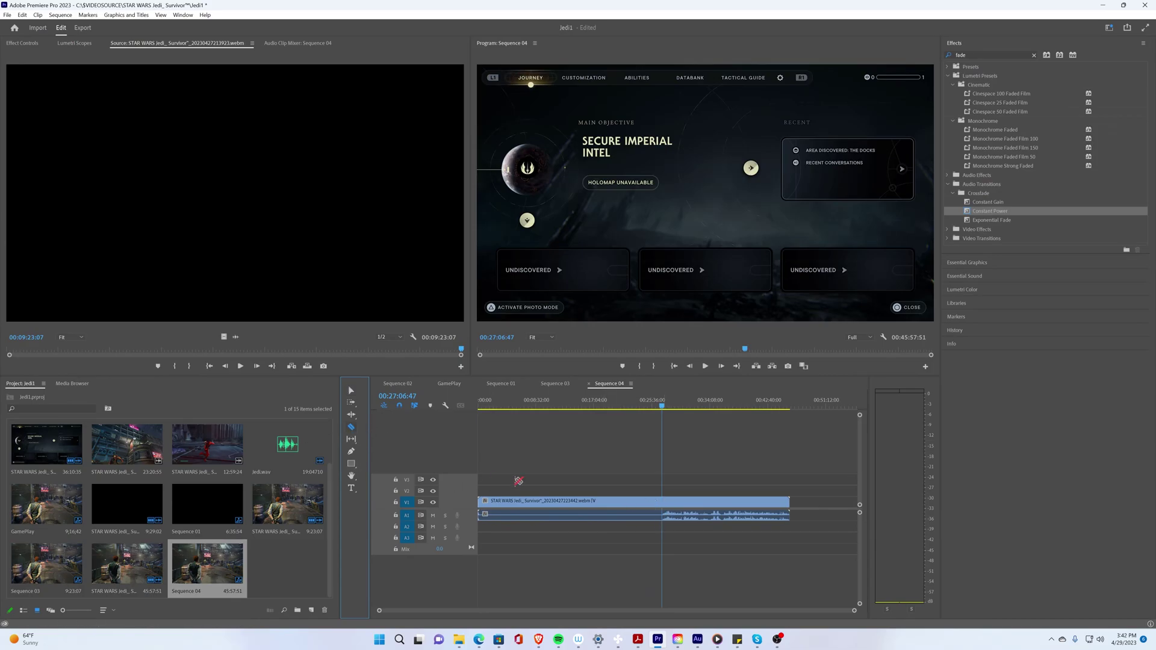
click(665, 501)
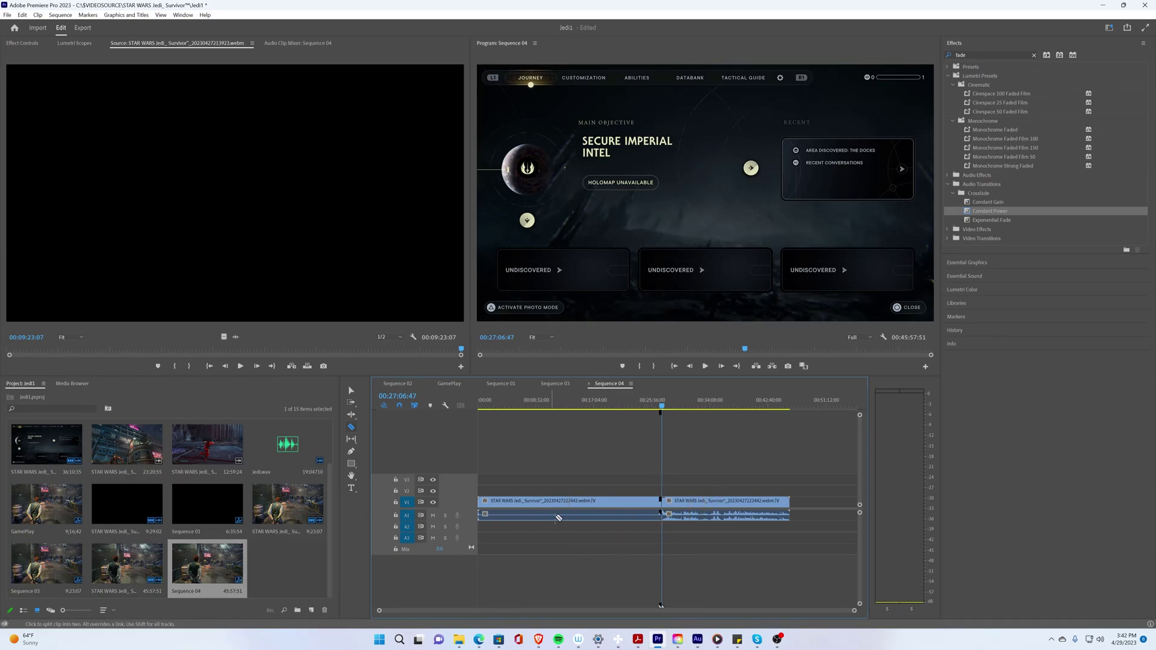
click(349, 401)
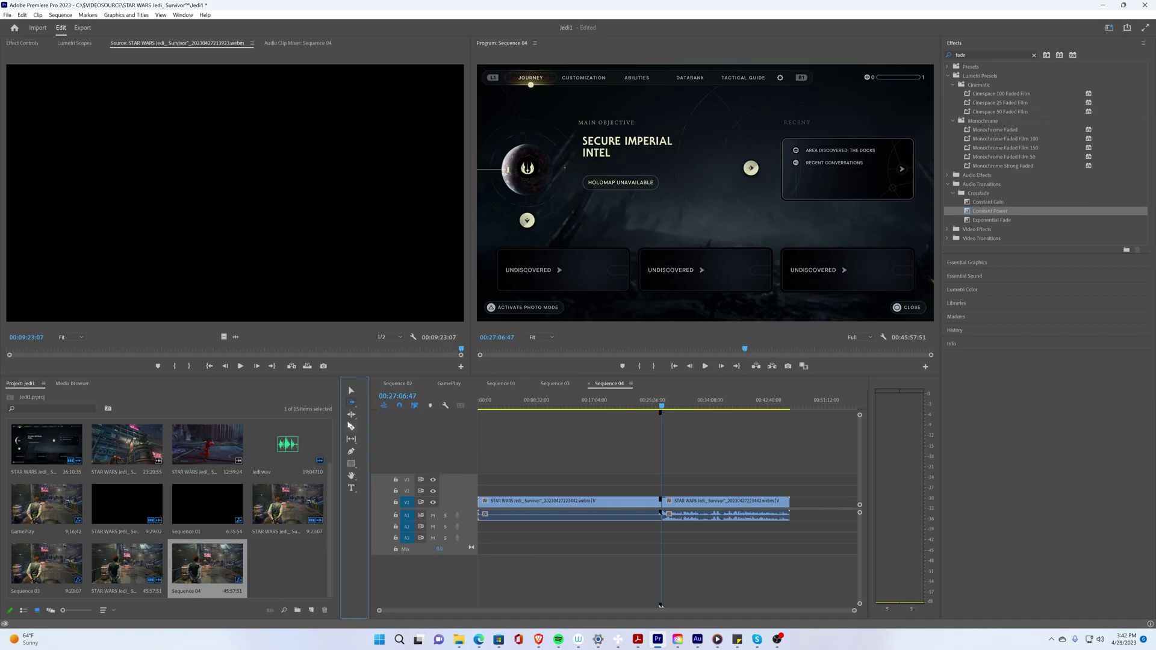
click(351, 391)
click(540, 506)
right_click(541, 507)
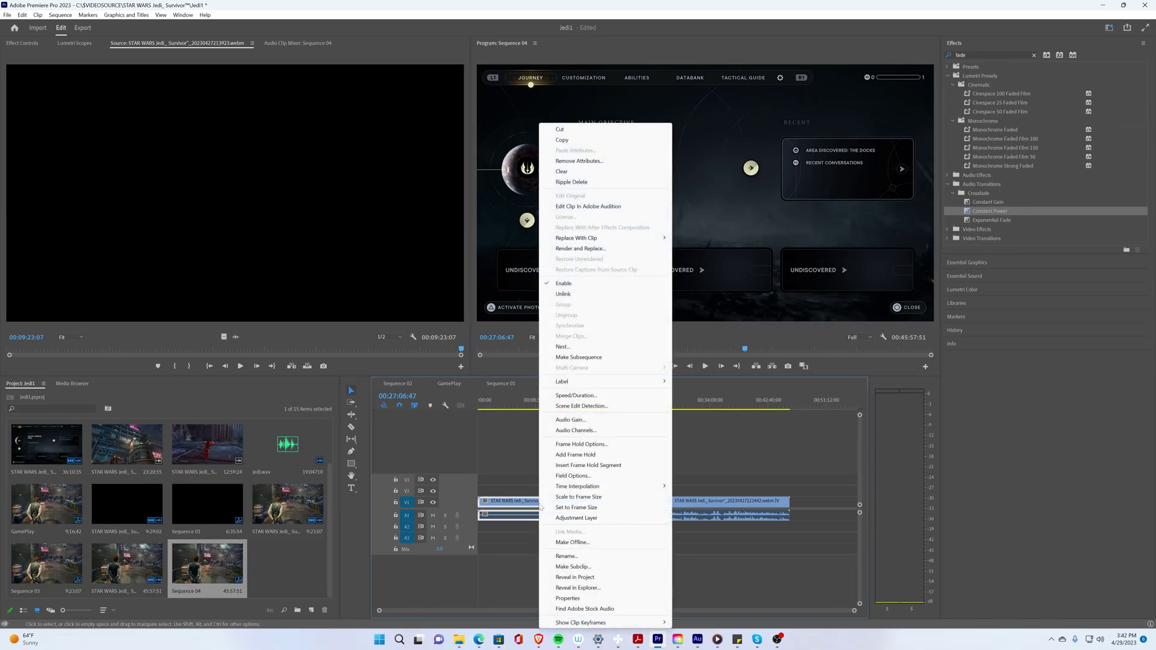
click(577, 182)
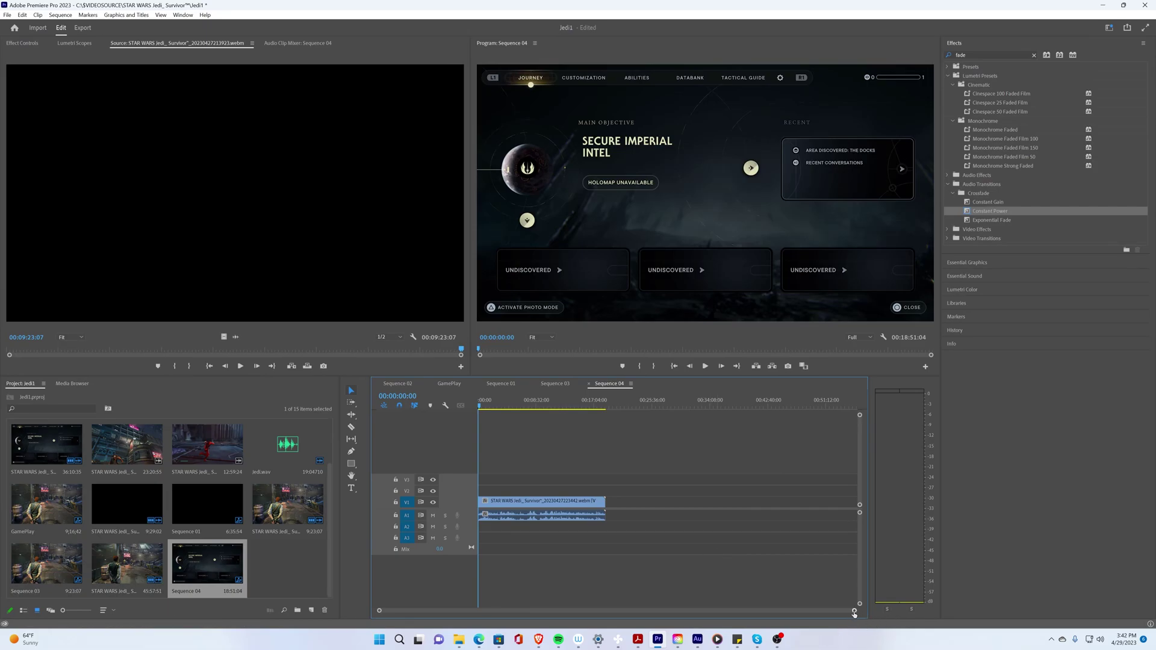
Zoom the timeline in on the clip's start and place the playhead near 00:00:07:09
drag(855, 611, 752, 602)
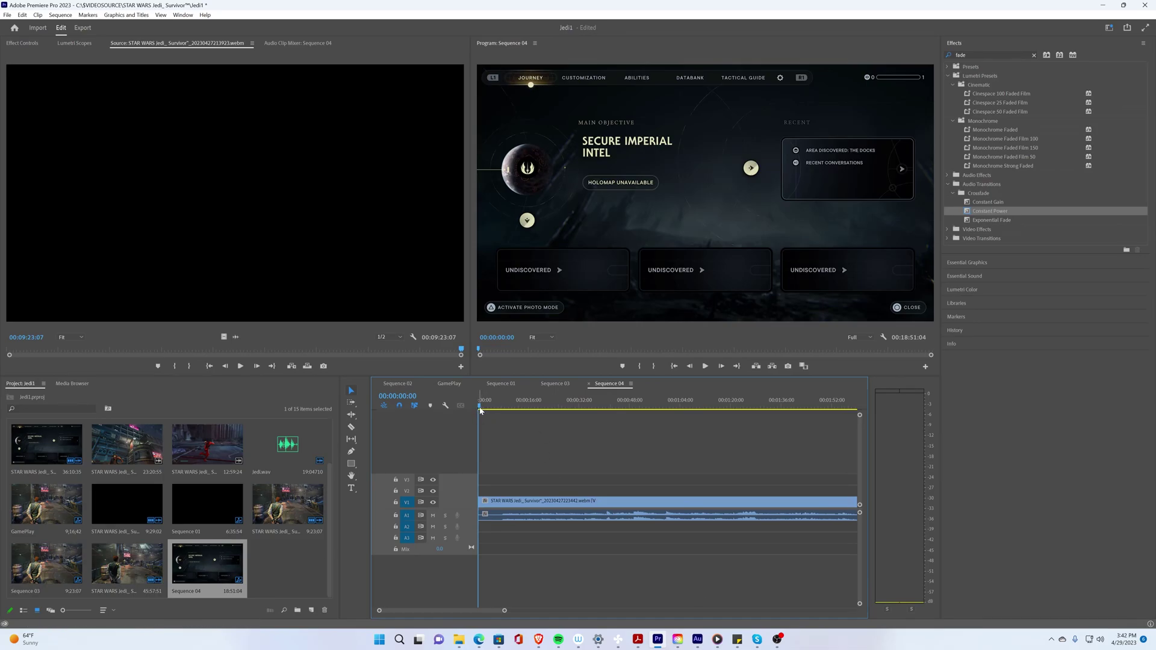
drag(480, 409, 505, 392)
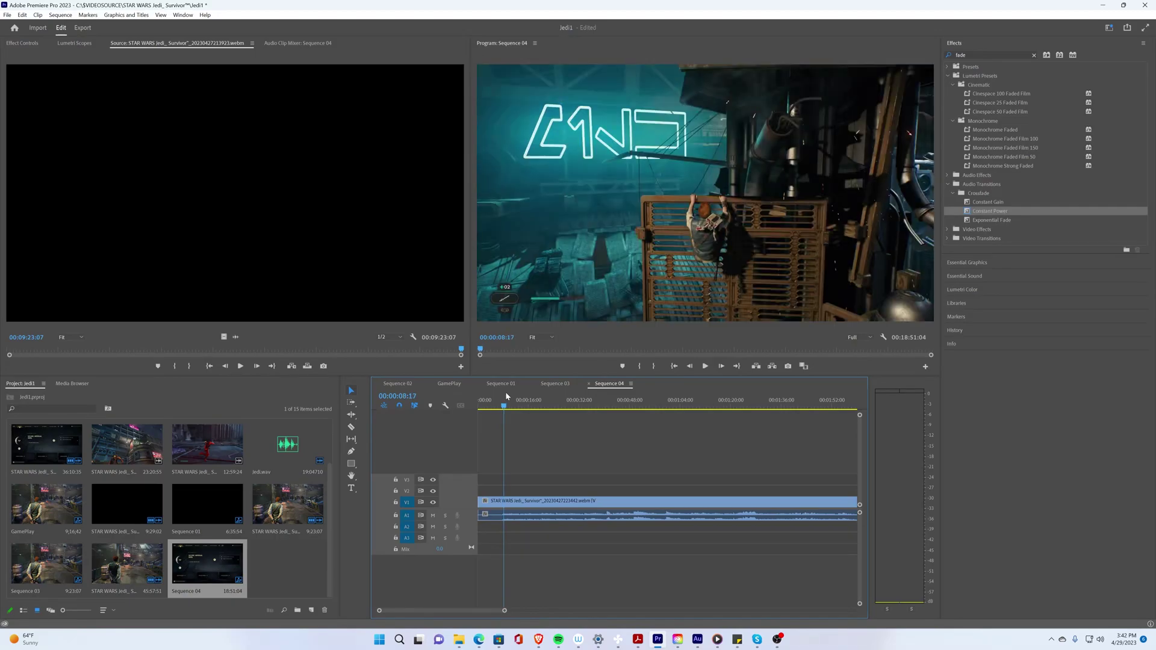
click(350, 429)
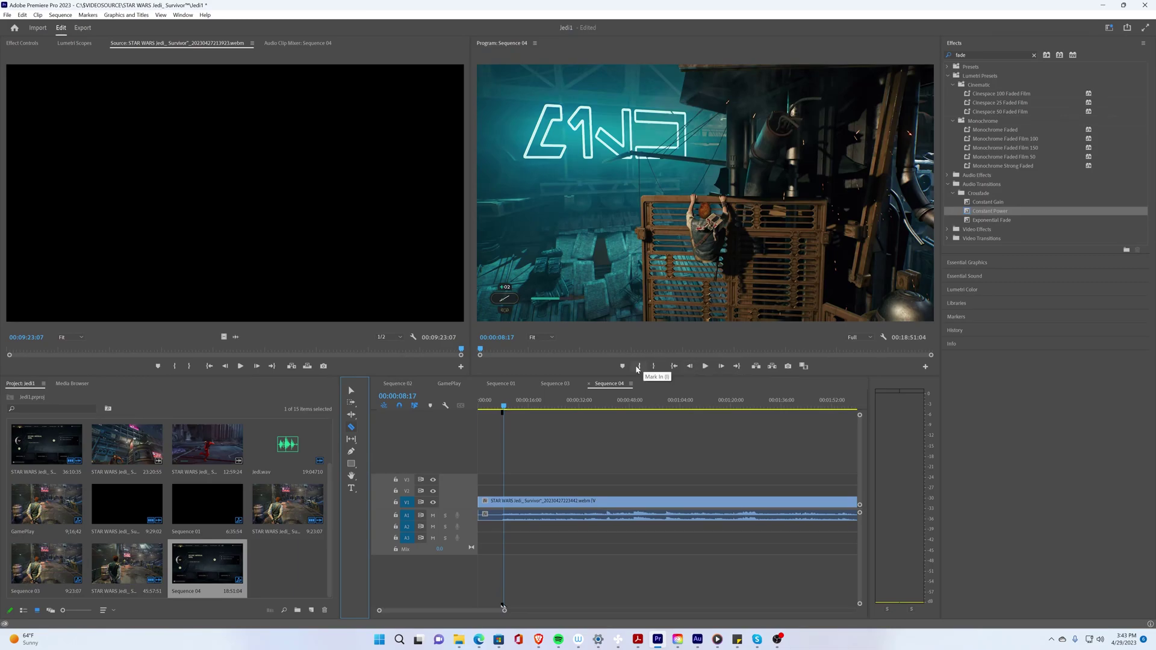
Step back frame by frame to 00:00:07:44, where the opening fades to black
click(690, 367)
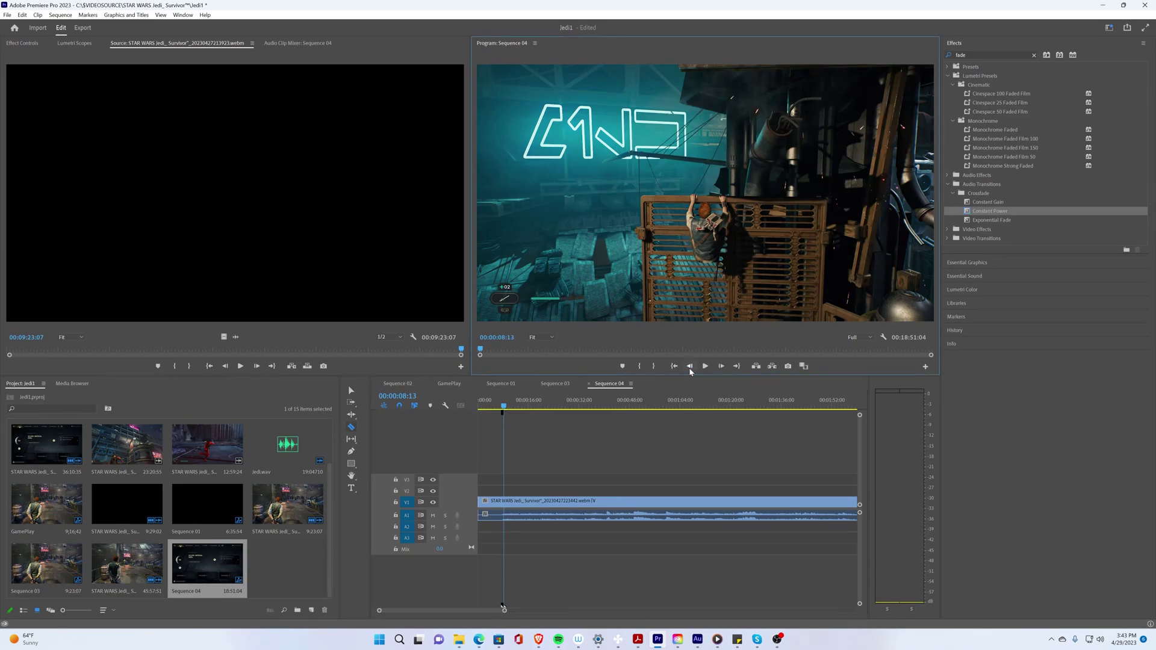
click(690, 366)
click(690, 366)
click(690, 367)
click(690, 366)
click(690, 366)
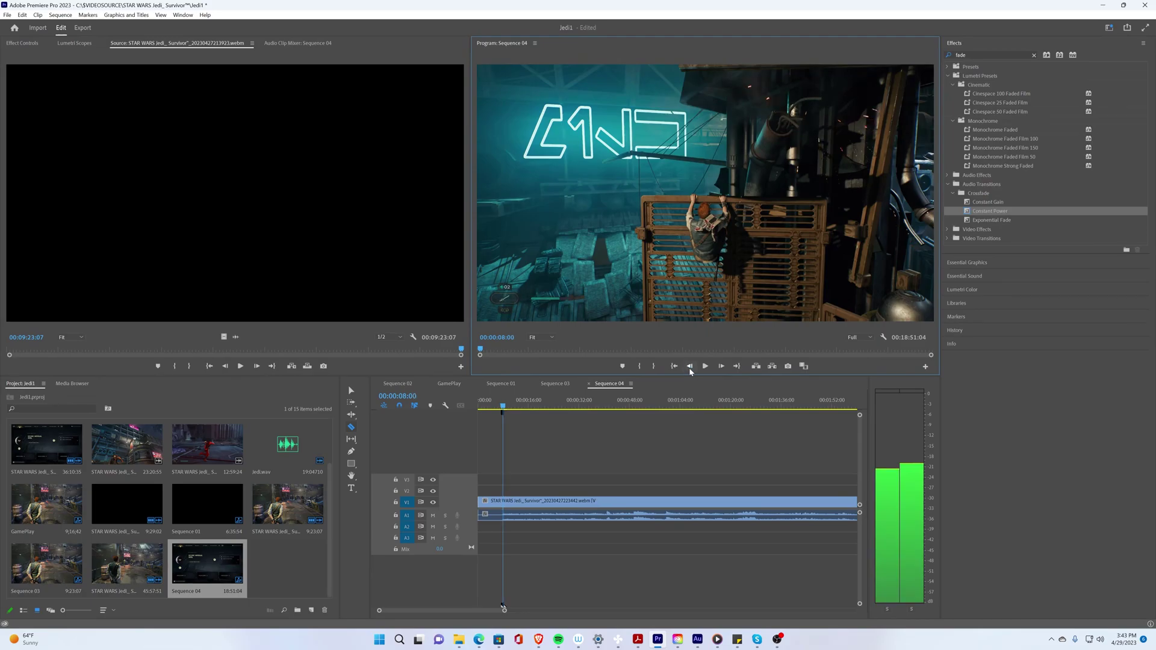
click(690, 366)
click(690, 367)
click(690, 367)
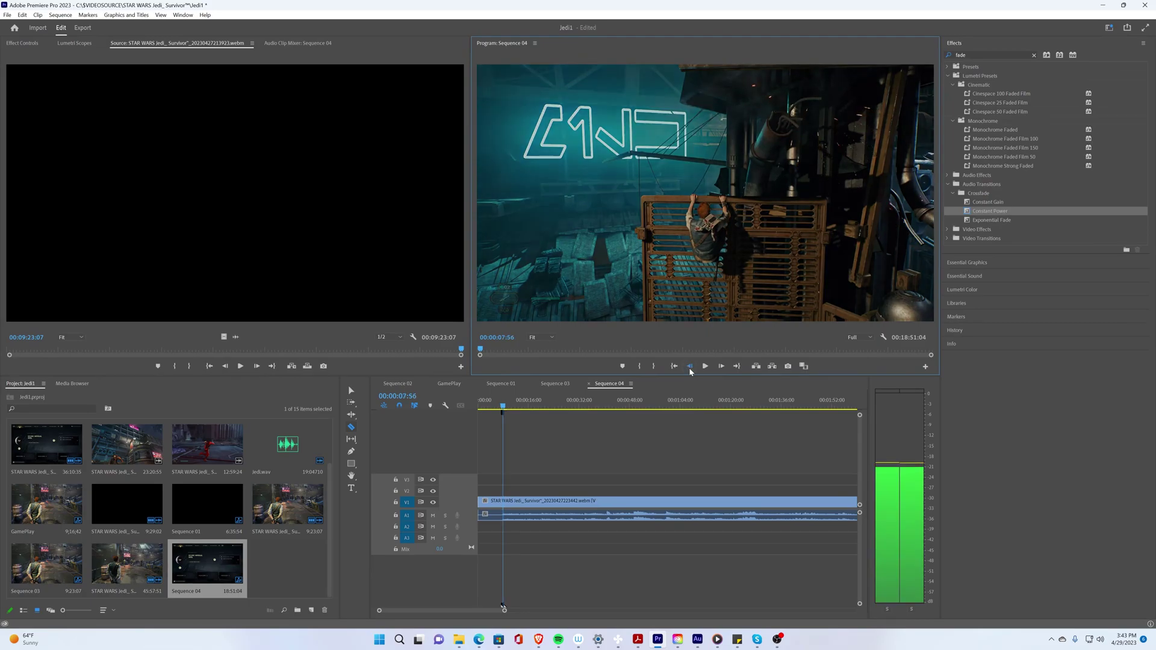
click(690, 367)
click(690, 367)
click(690, 367)
click(690, 367)
click(690, 367)
click(690, 367)
click(690, 366)
click(690, 367)
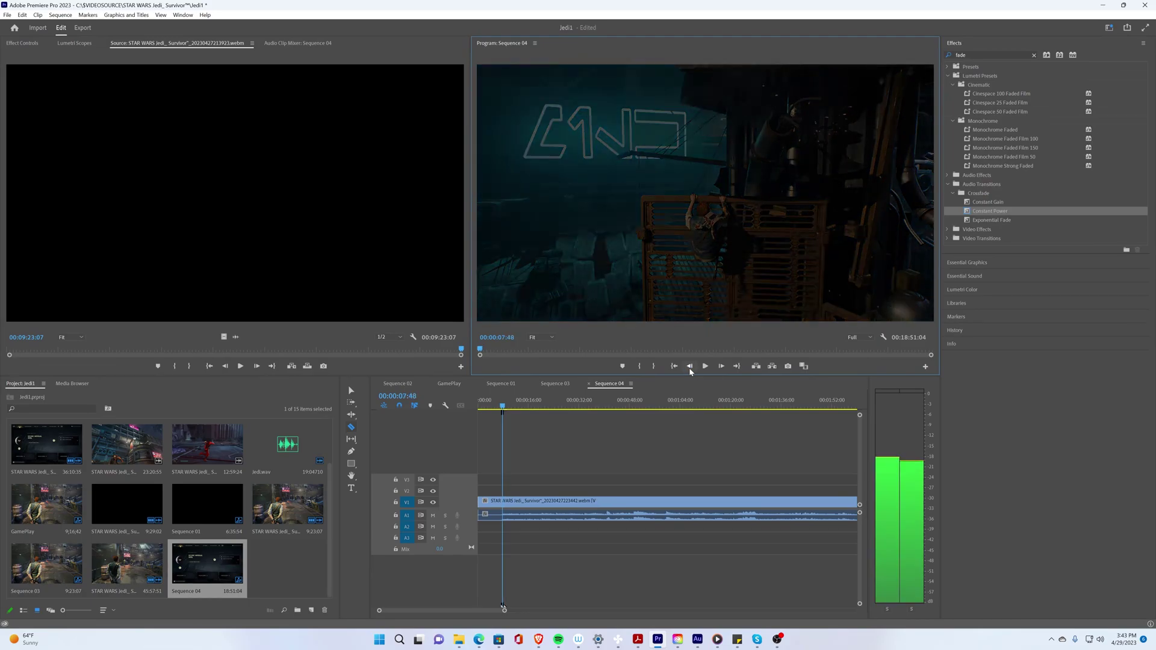
click(690, 367)
click(690, 366)
click(690, 367)
click(691, 367)
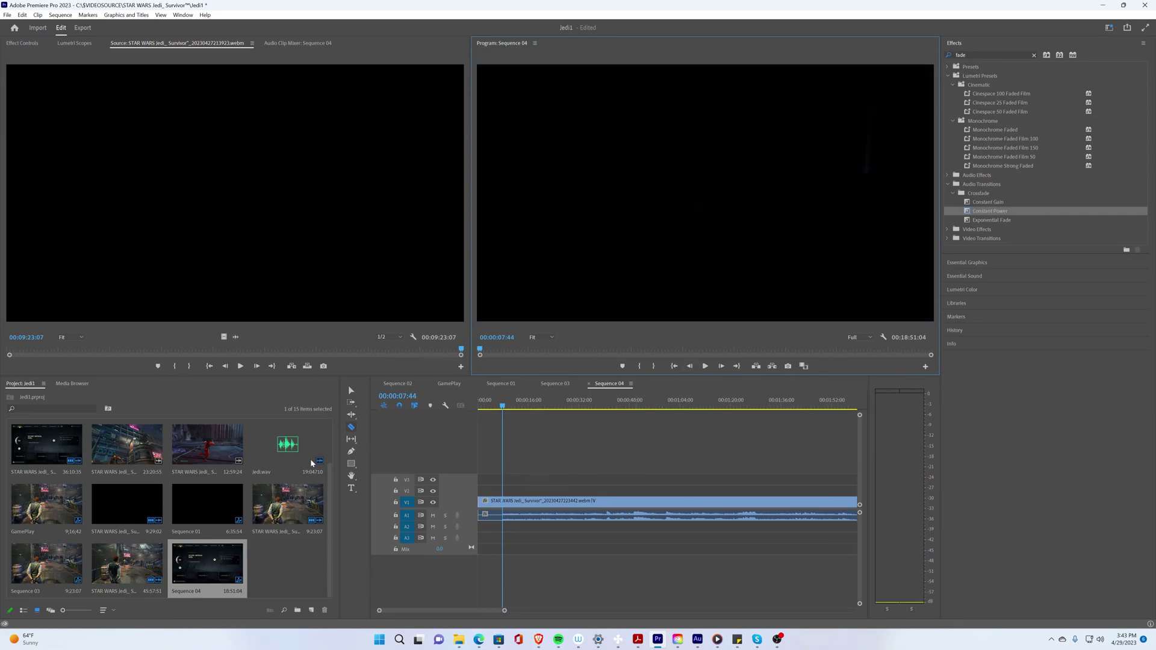
click(352, 429)
Split the clip at 00:00:07:44 and ripple delete the opening piece, leaving 00:18:43:20
click(506, 501)
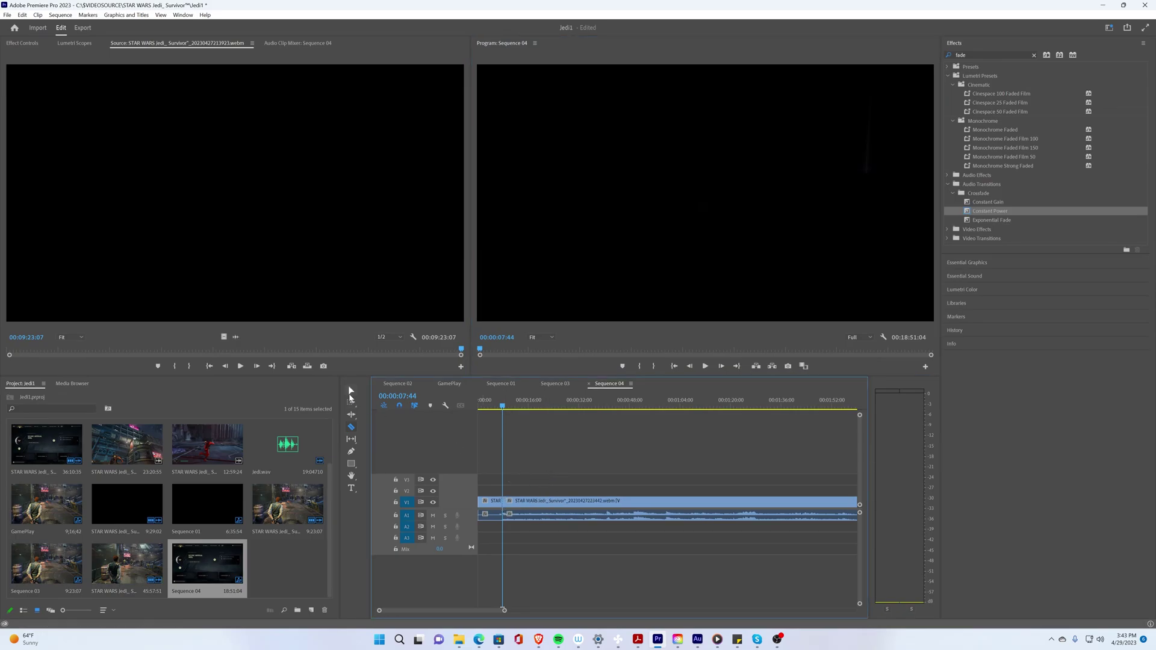
click(350, 393)
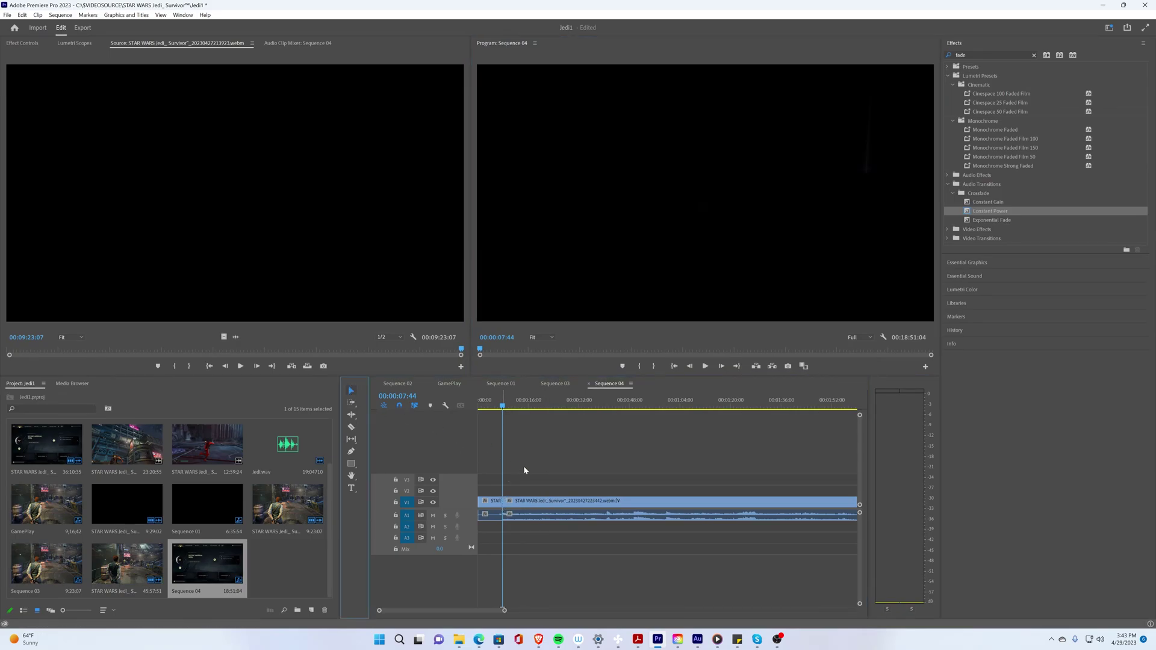
right_click(494, 502)
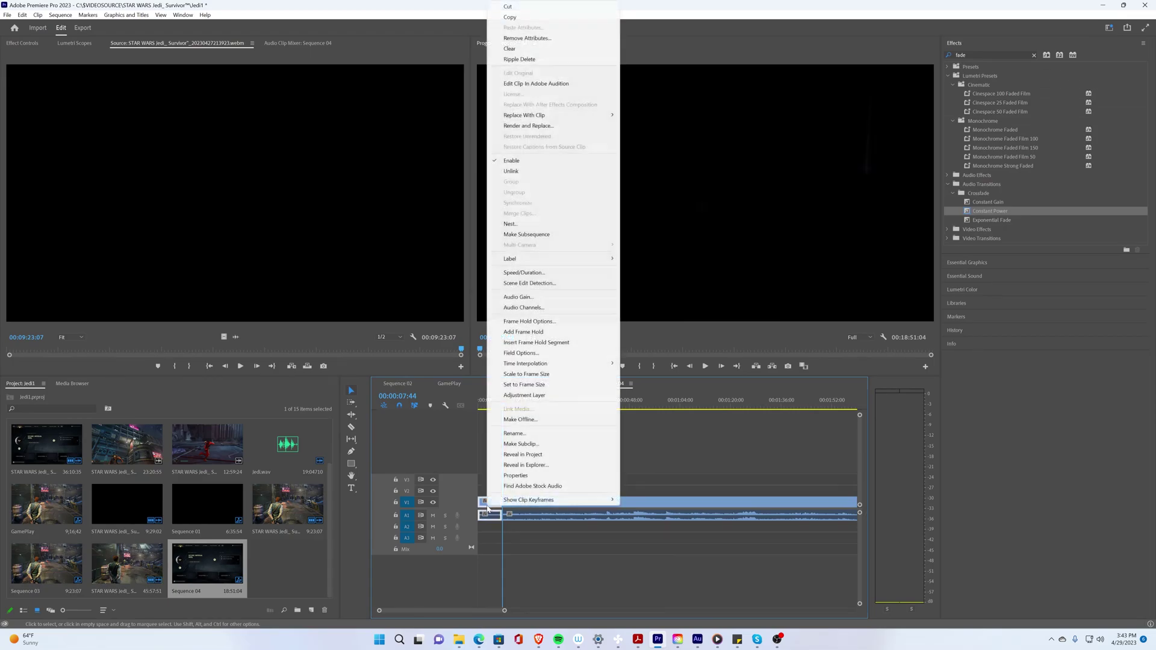
click(520, 59)
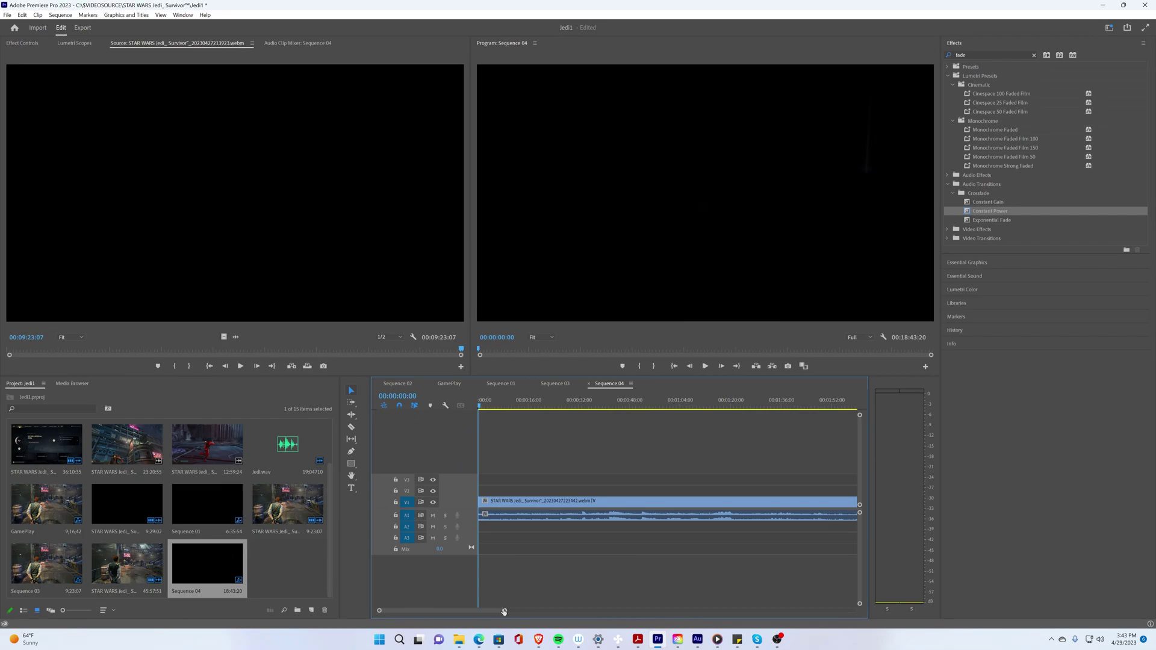
drag(504, 611, 735, 594)
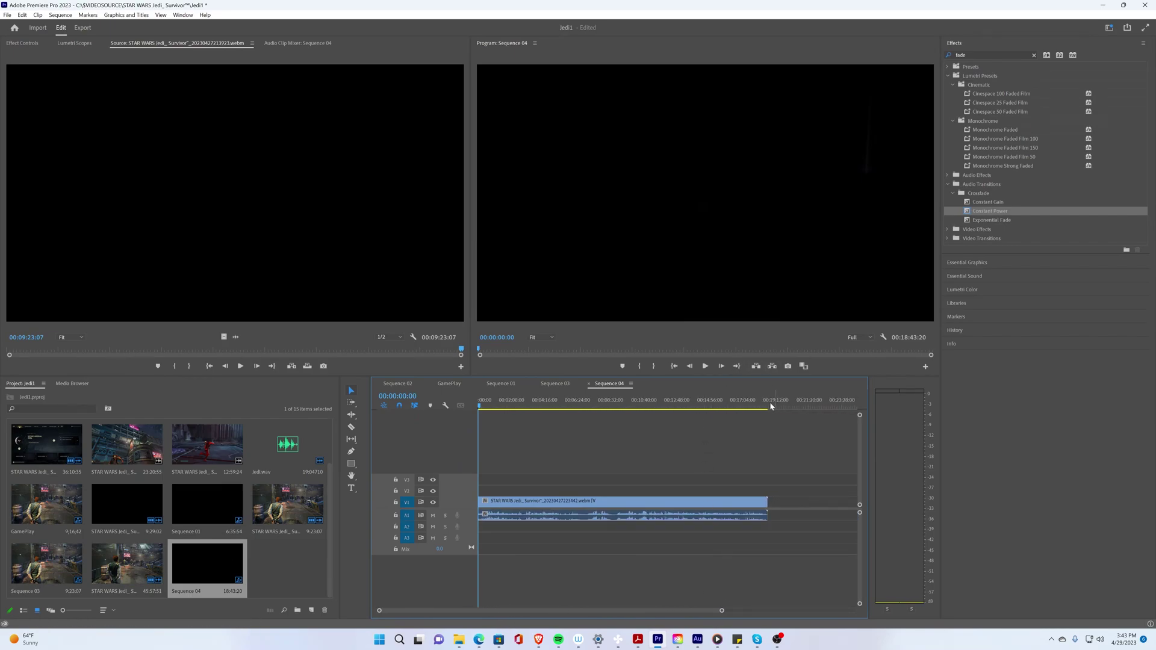
Play Sequence 04 from about 00:09:26:26, stop it, and bring up the Sequence menu
drag(760, 407, 760, 408)
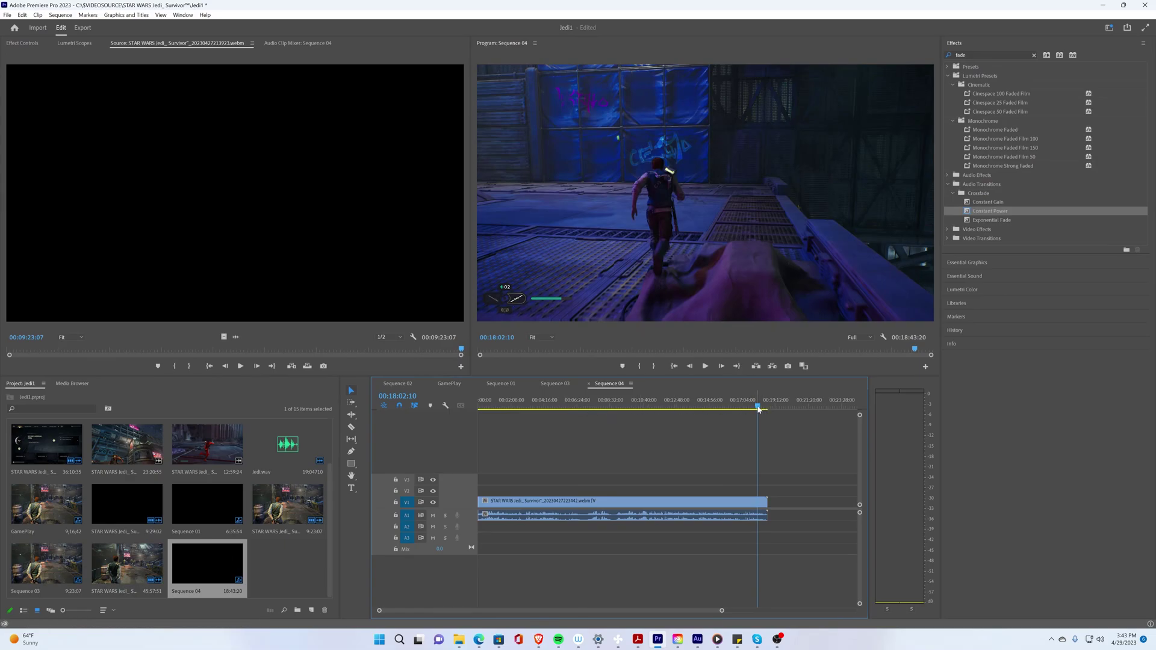
drag(759, 409, 624, 409)
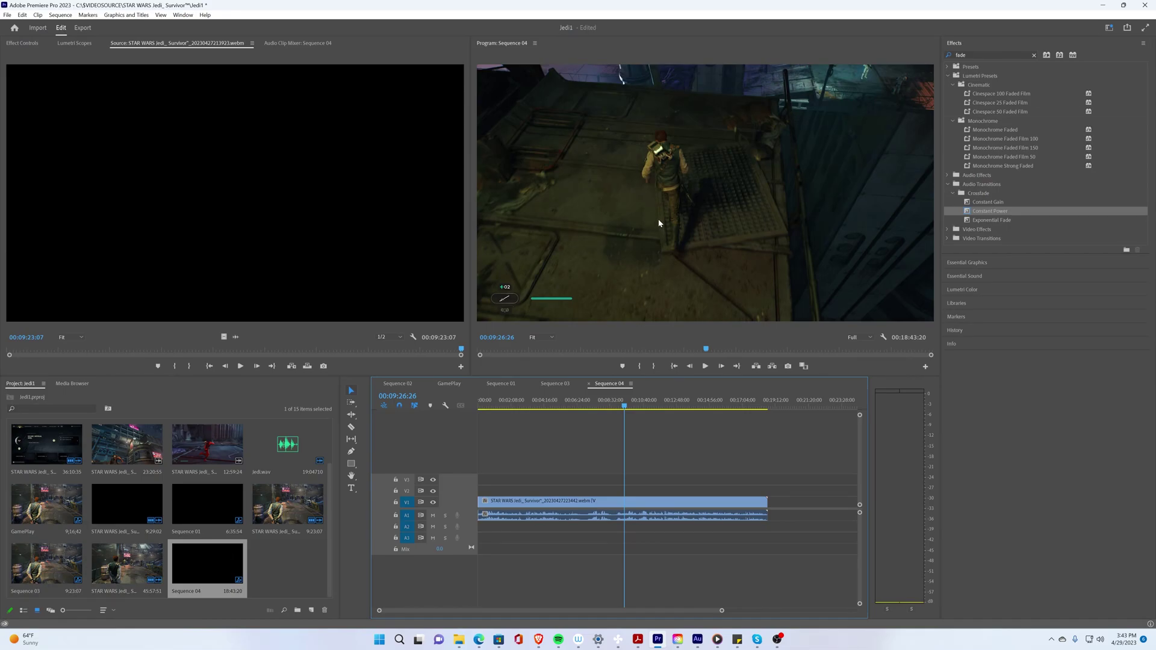
click(705, 367)
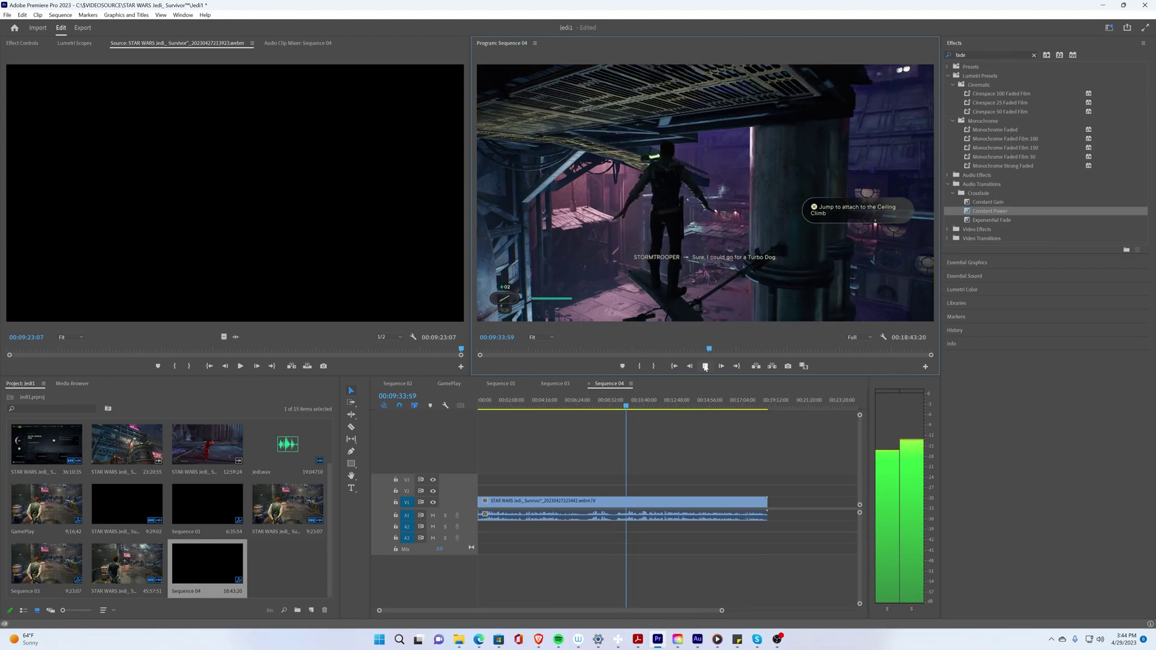
click(706, 366)
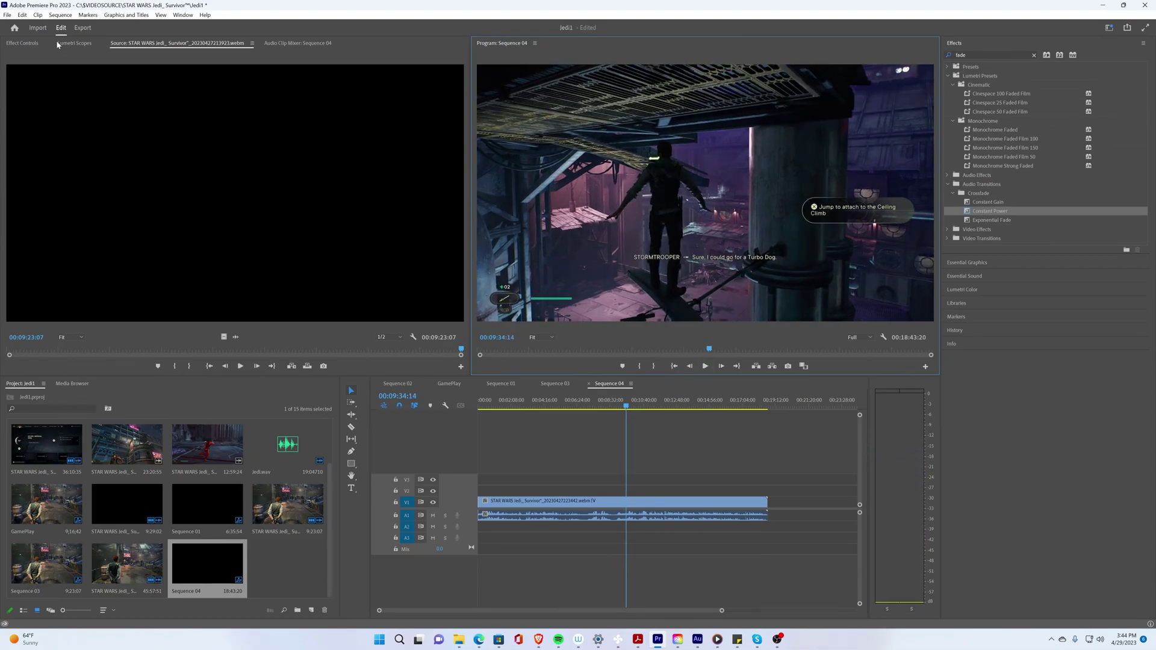
click(61, 15)
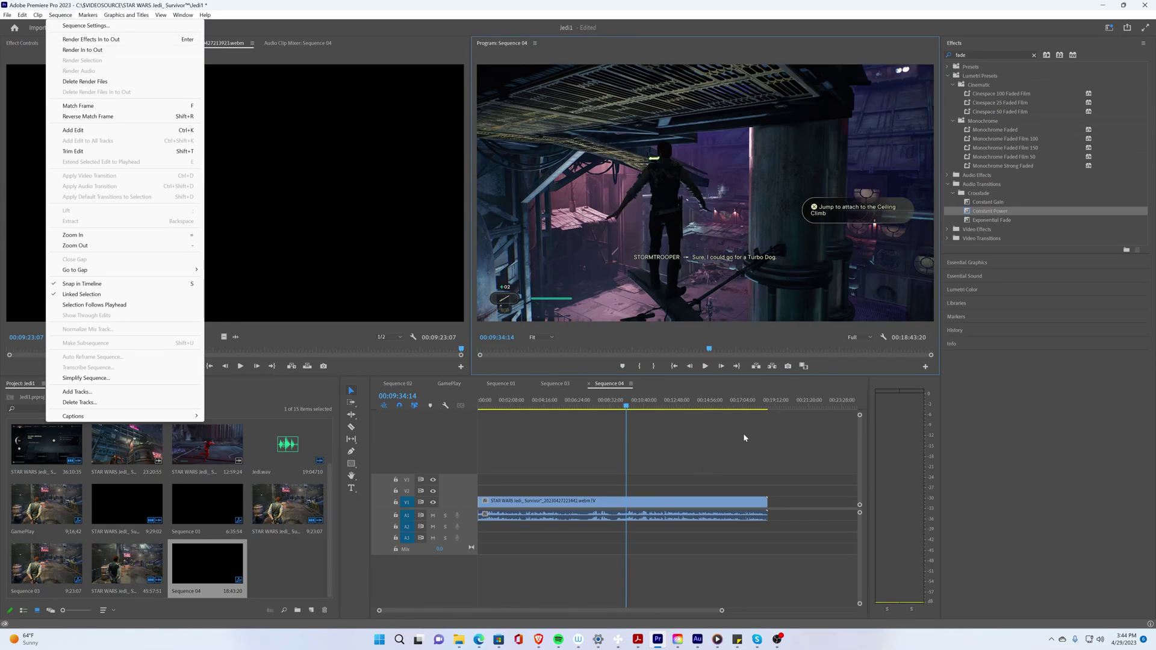
Set an Out point at the gameplay clip's end, then move the playhead back into the clip
click(767, 409)
drag(763, 409, 767, 410)
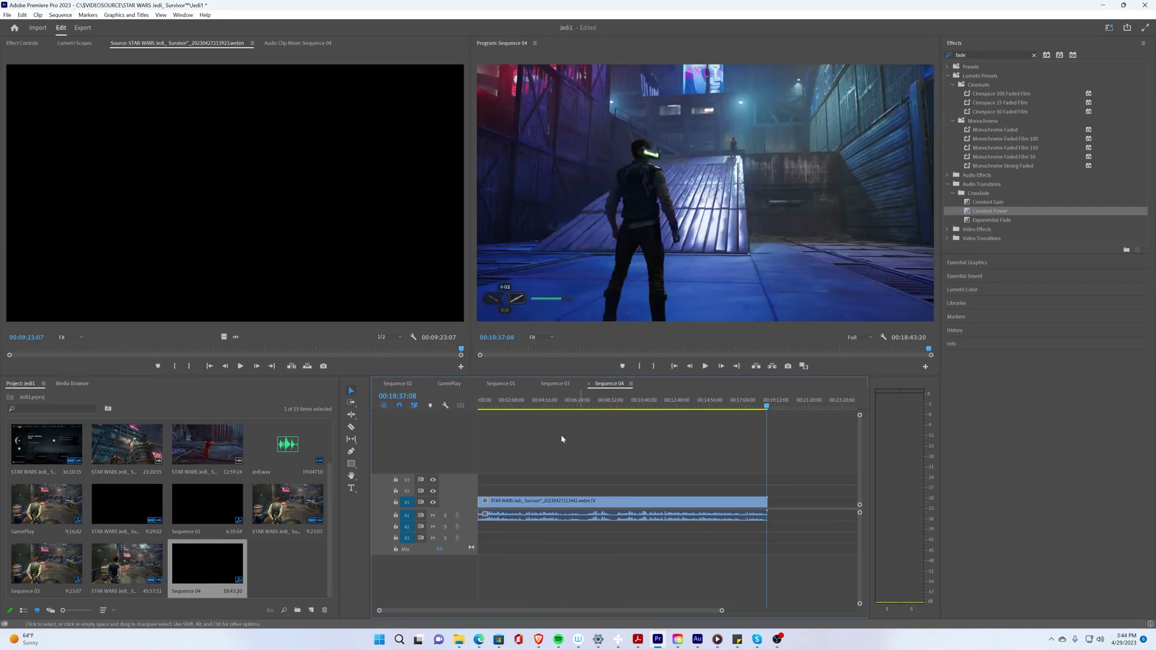
click(654, 367)
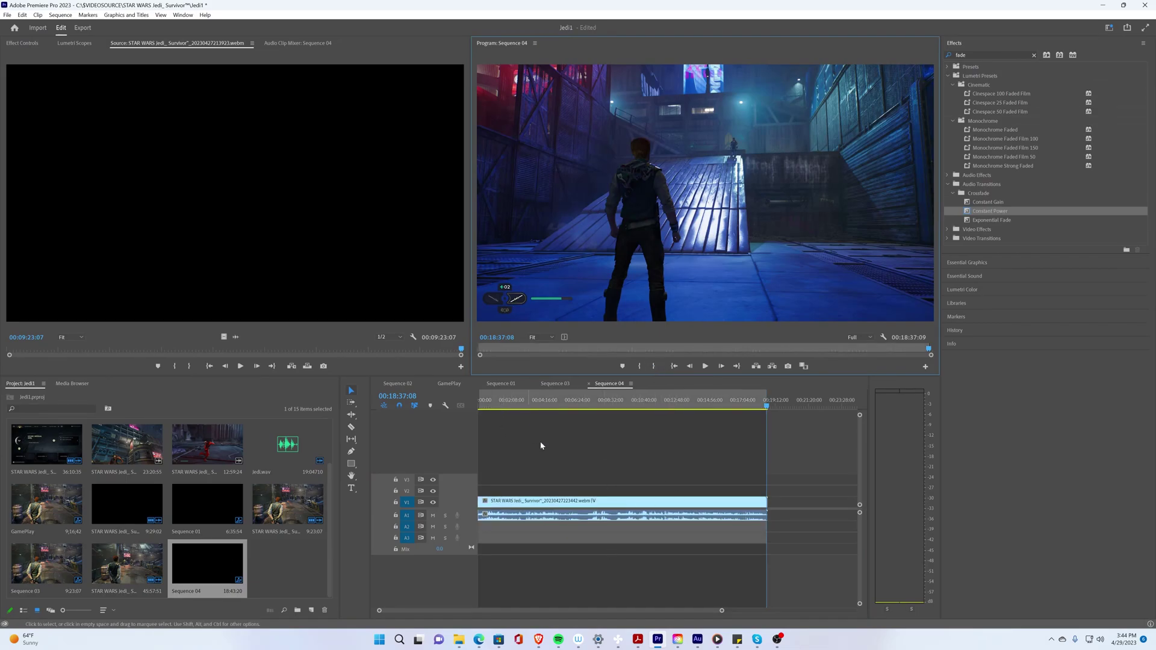
drag(504, 410, 731, 397)
Scrub back from 00:15:56:17 and play until the playhead rests at 00:14:57:07
click(706, 366)
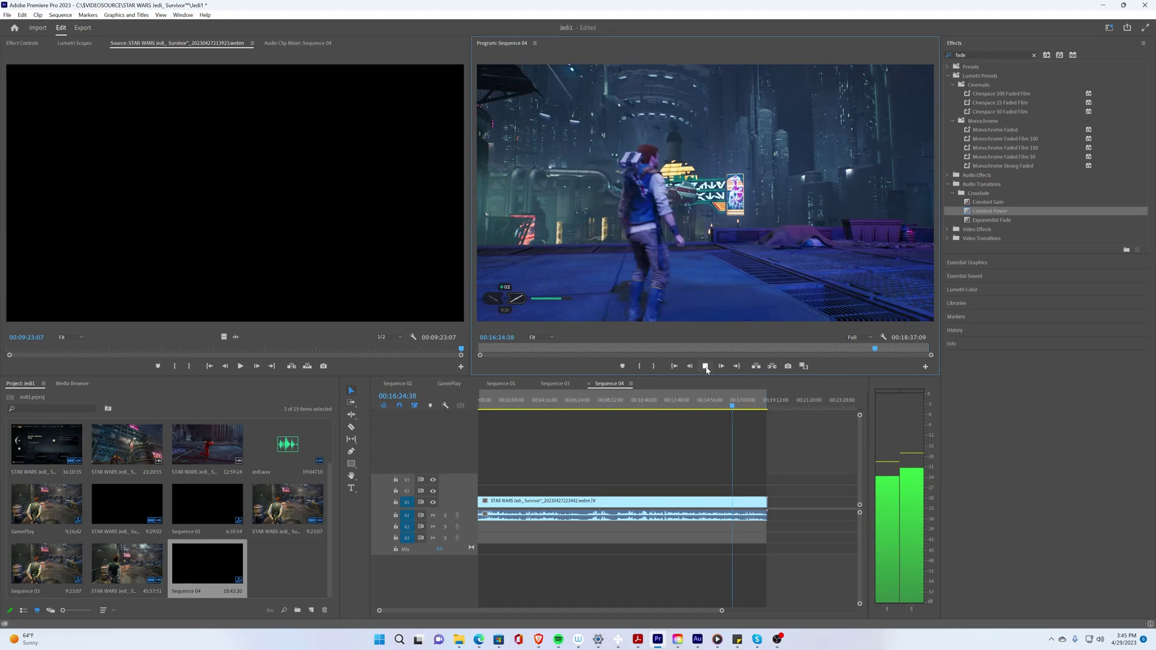
click(706, 366)
click(734, 408)
drag(734, 408, 712, 408)
click(705, 367)
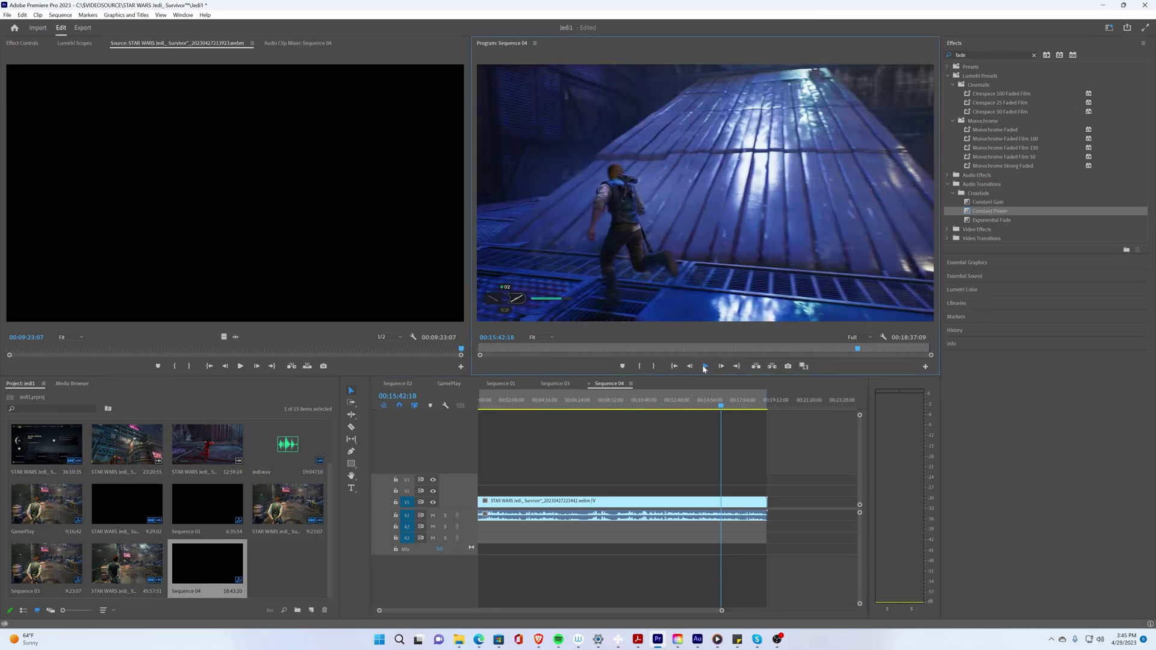
drag(722, 408, 707, 408)
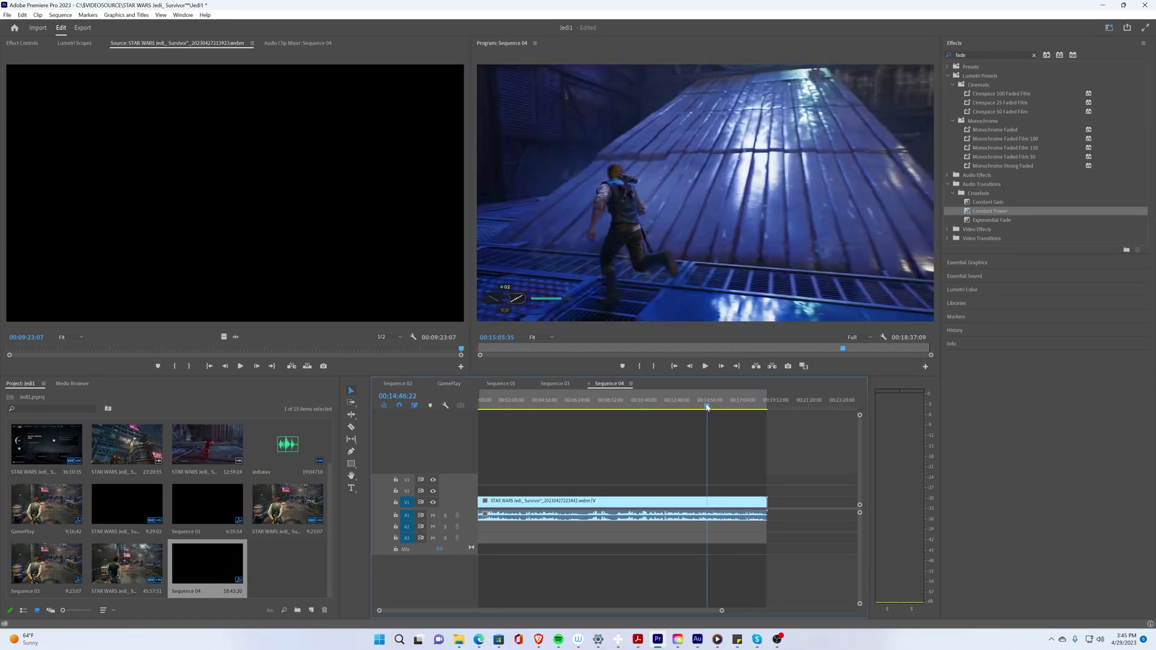
click(705, 367)
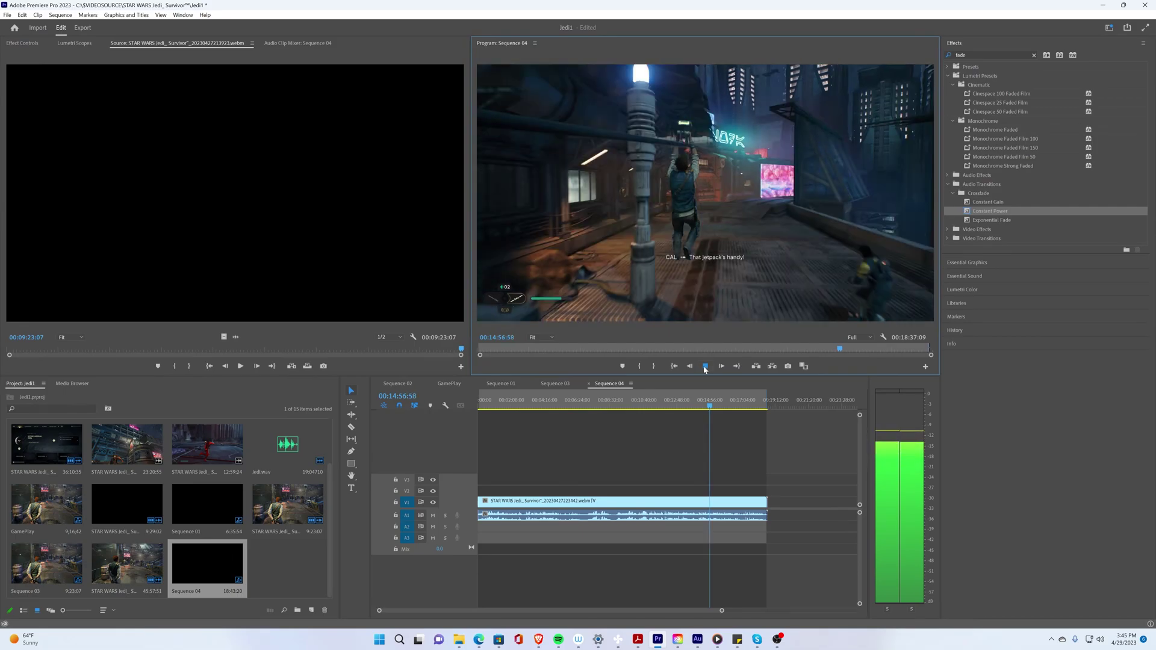
click(705, 367)
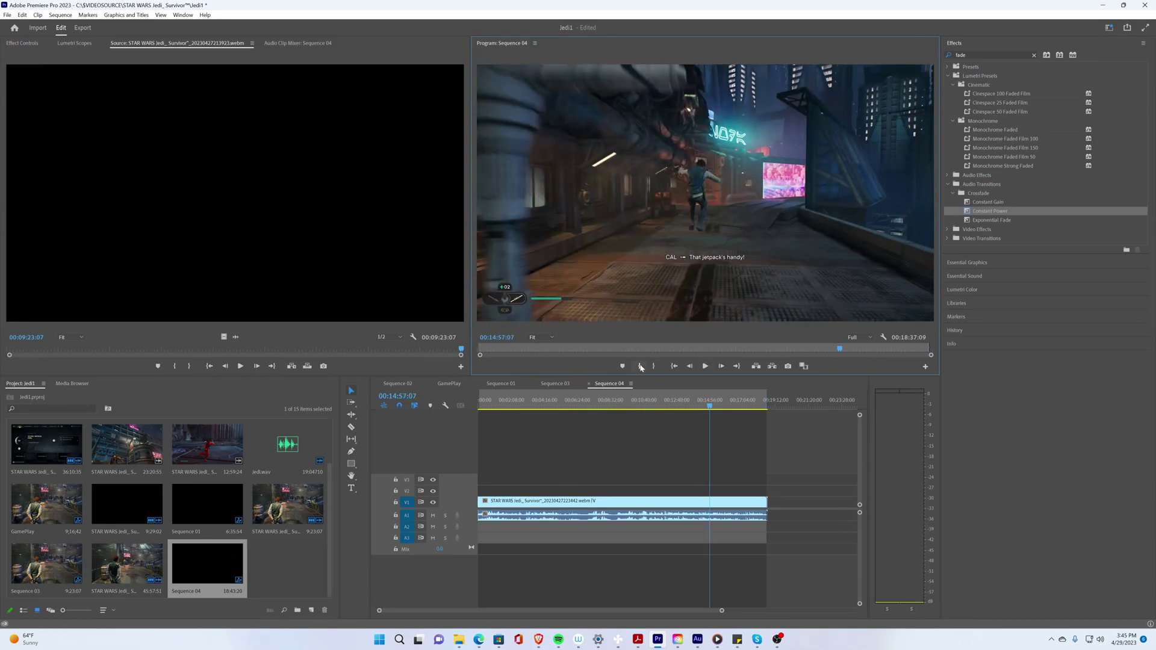
Mark In at 00:14:57:07 and Out at 00:15:56:17, then render In to Out
click(640, 366)
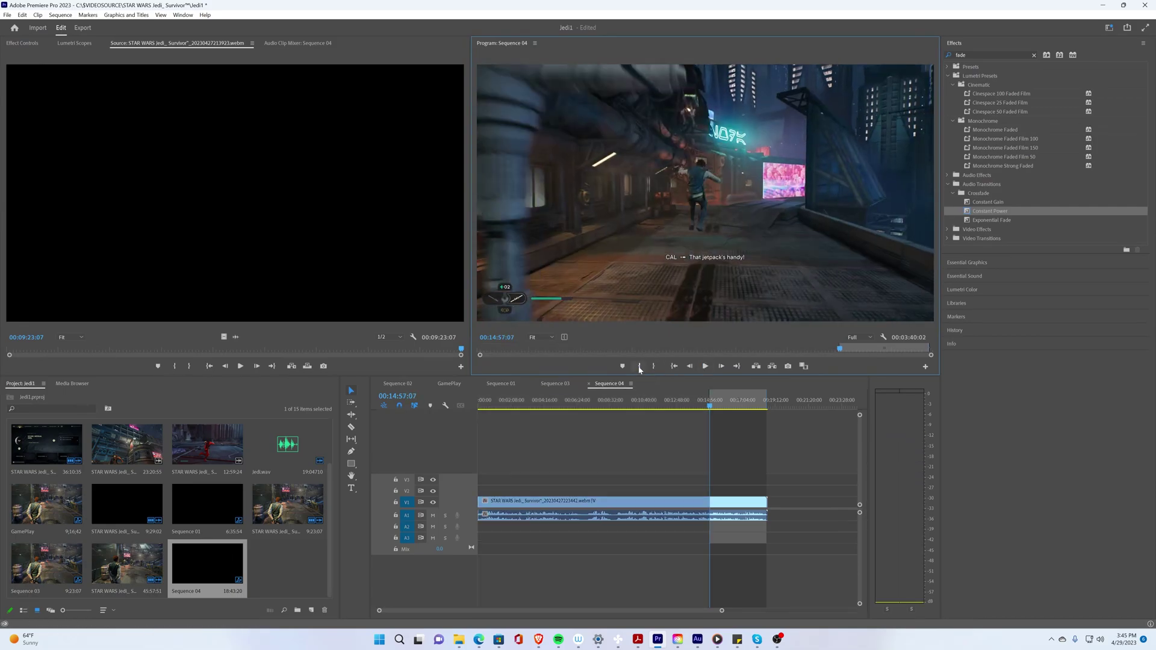
click(725, 403)
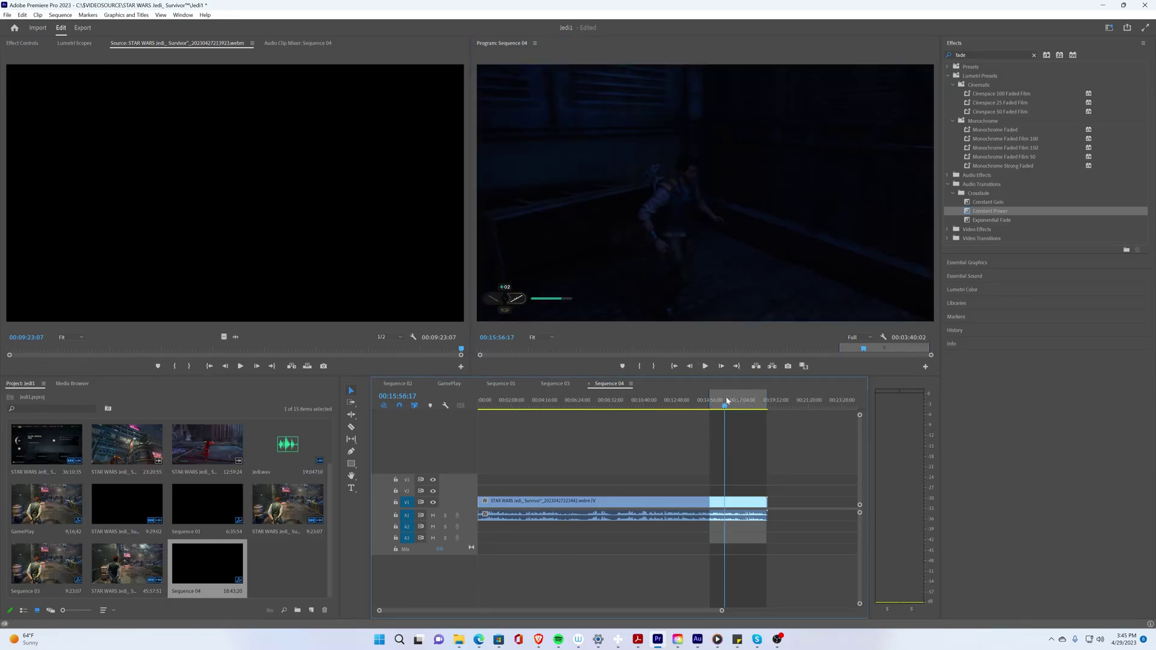
click(654, 366)
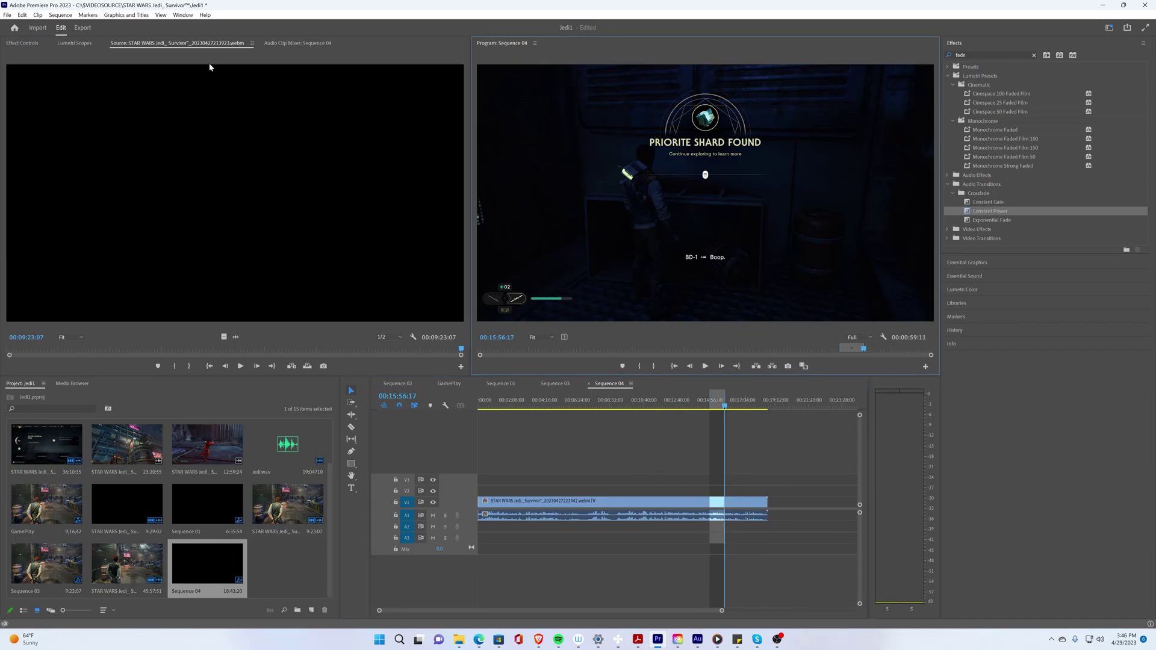
click(60, 15)
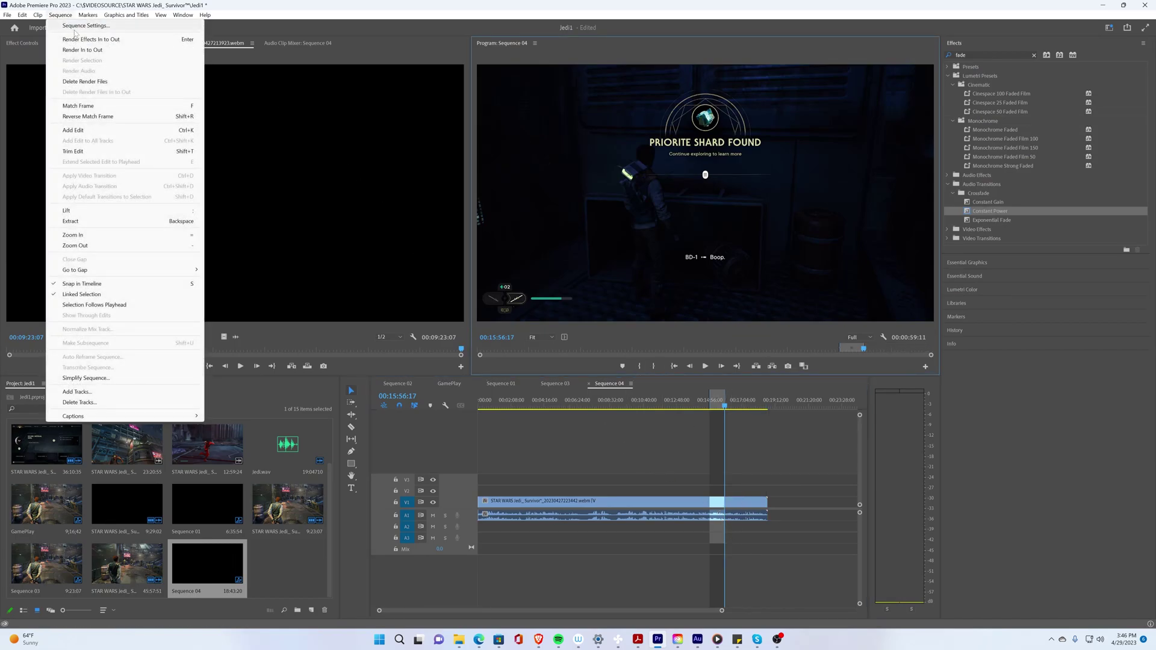
click(96, 50)
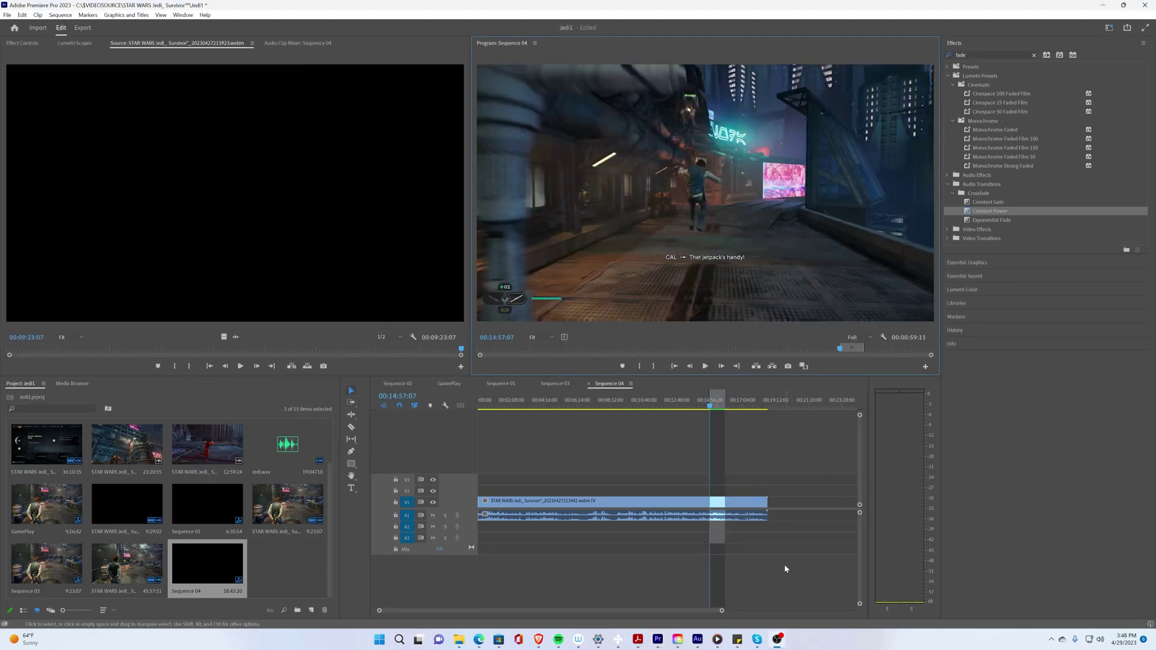
Zoom the timeline onto the 00:14:57:07–00:15:56:17 range and play the rendered section
drag(722, 613, 634, 612)
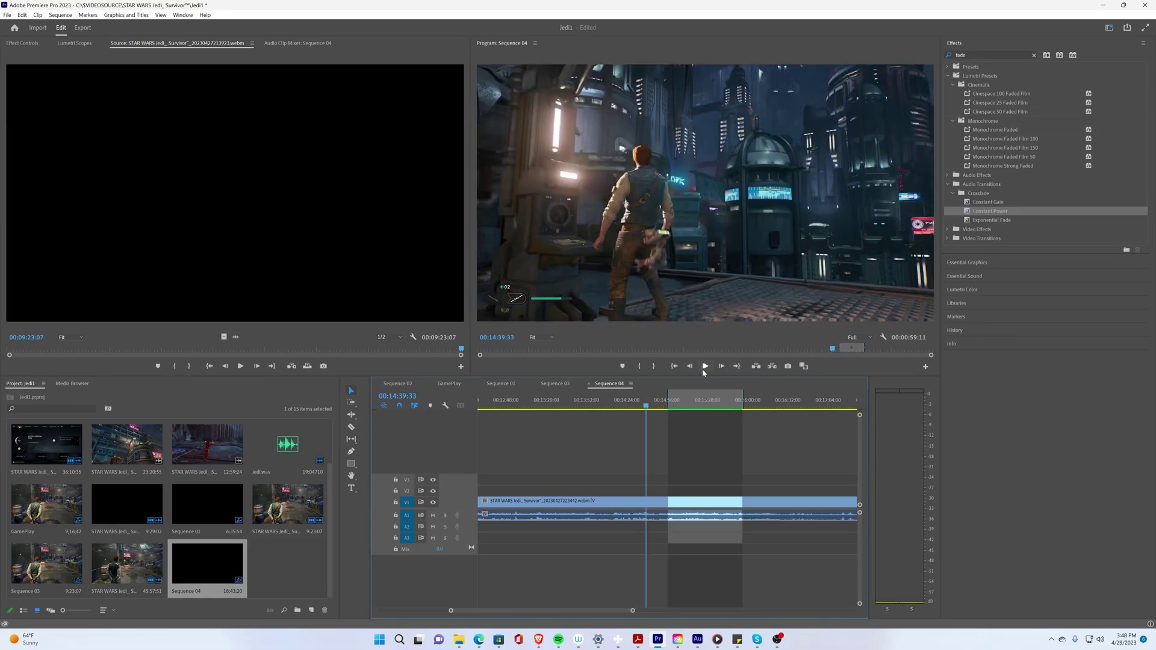
click(703, 371)
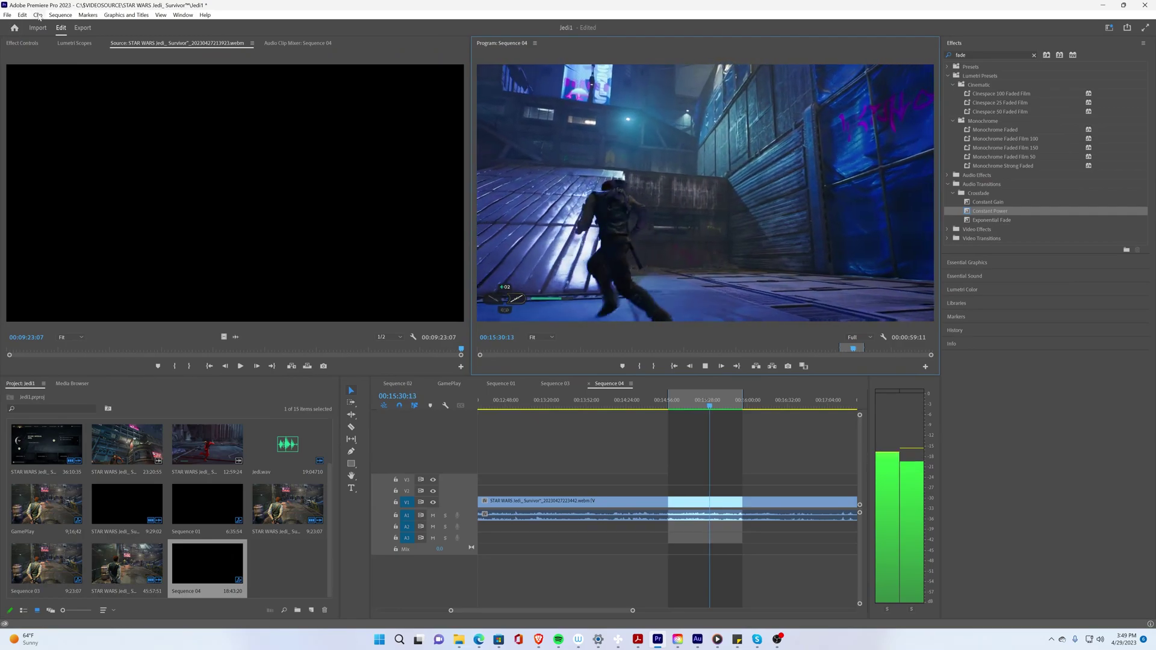
click(63, 16)
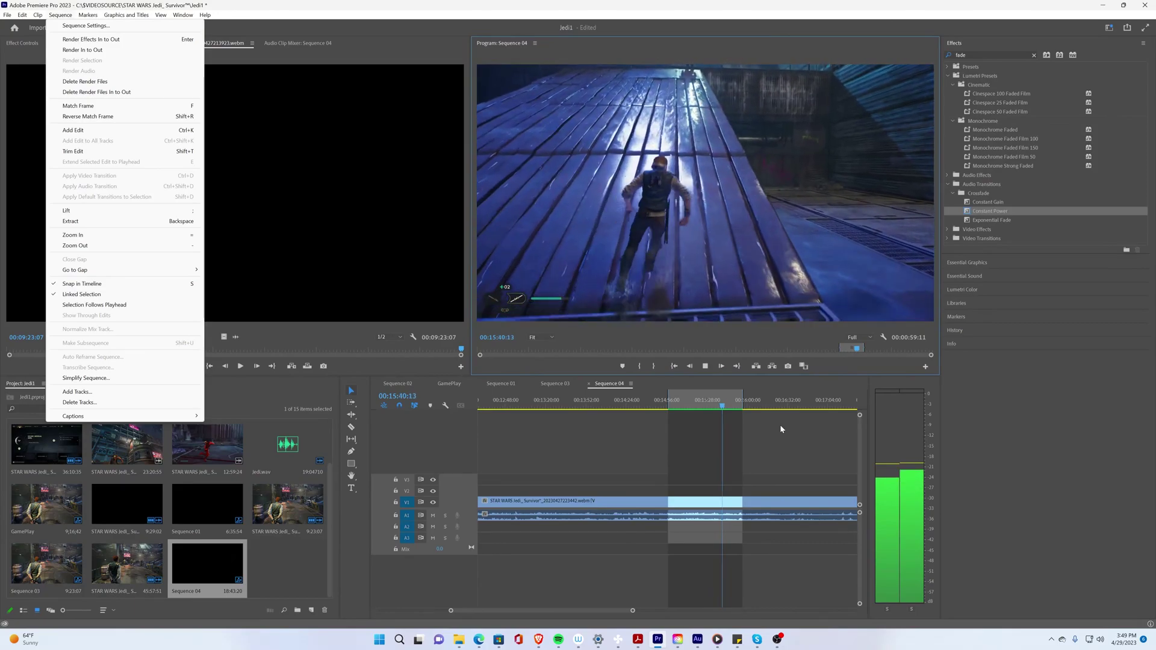
click(577, 434)
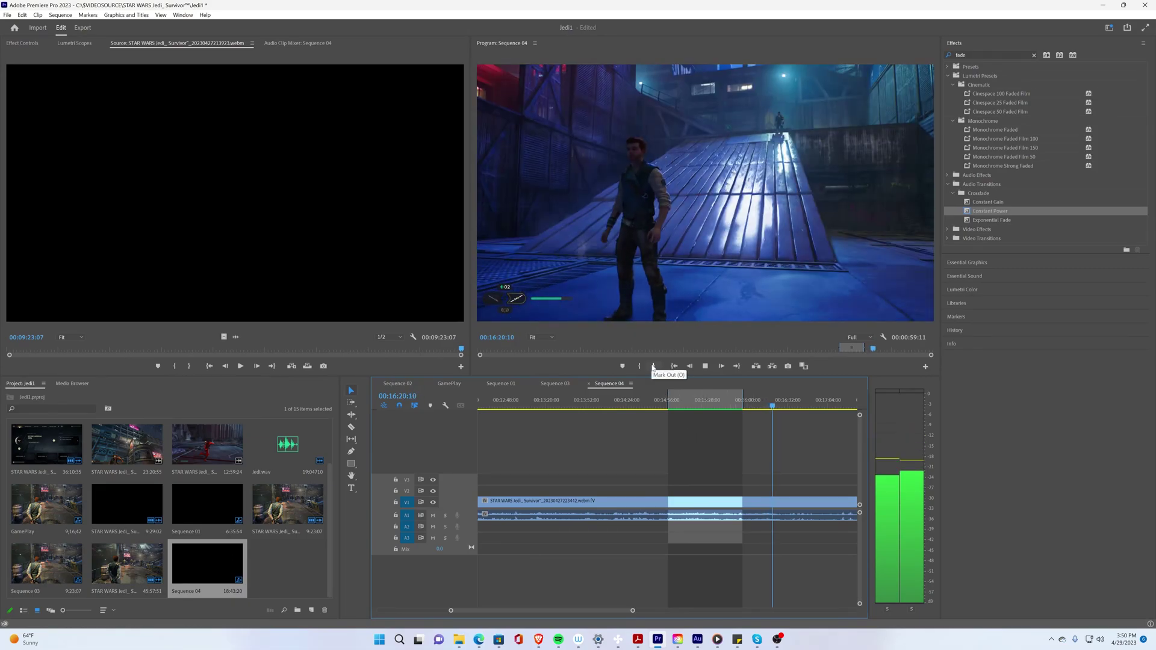
Set a later Out point during playback, stop, and return the playhead to 00:15:24:22
click(654, 366)
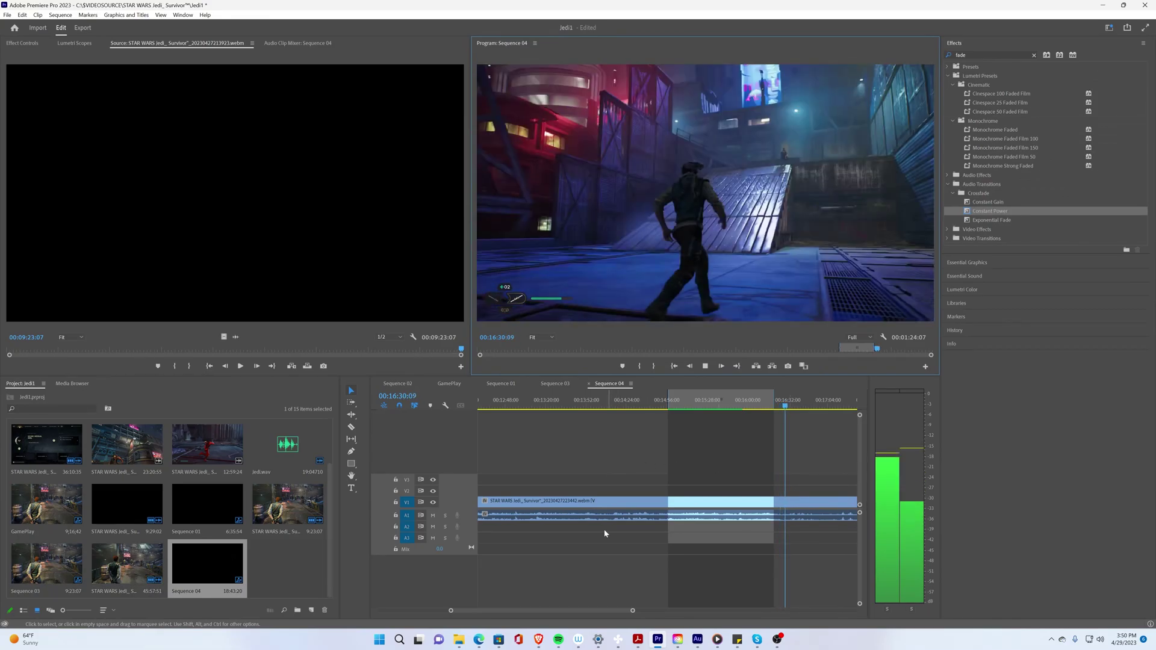
key(space)
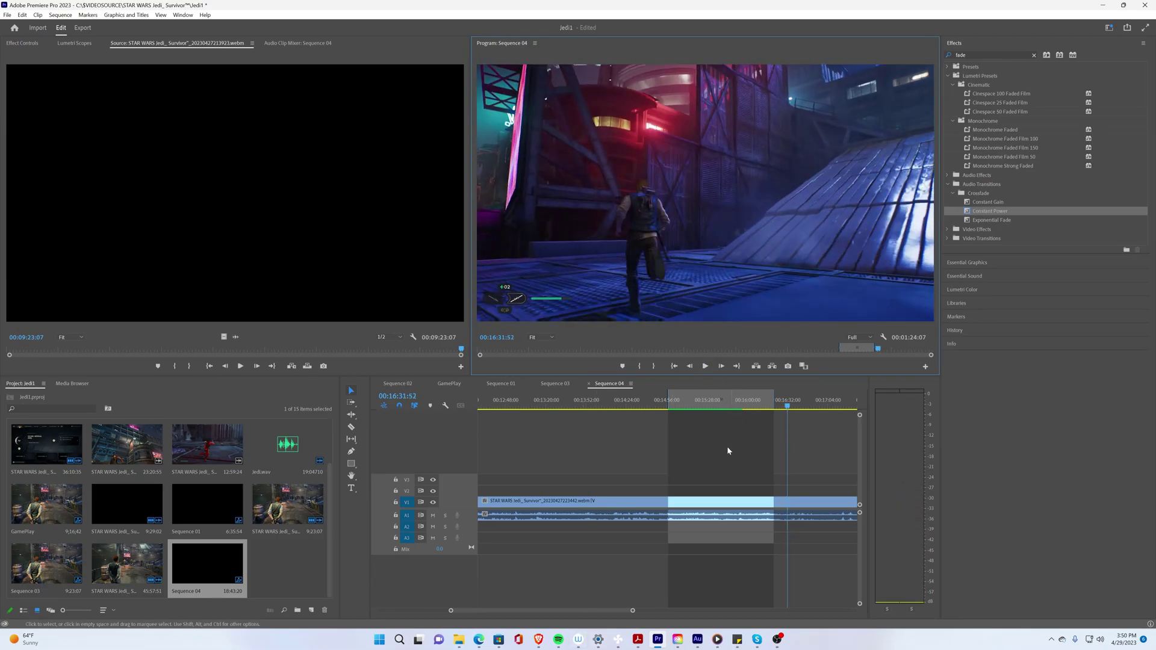
click(704, 408)
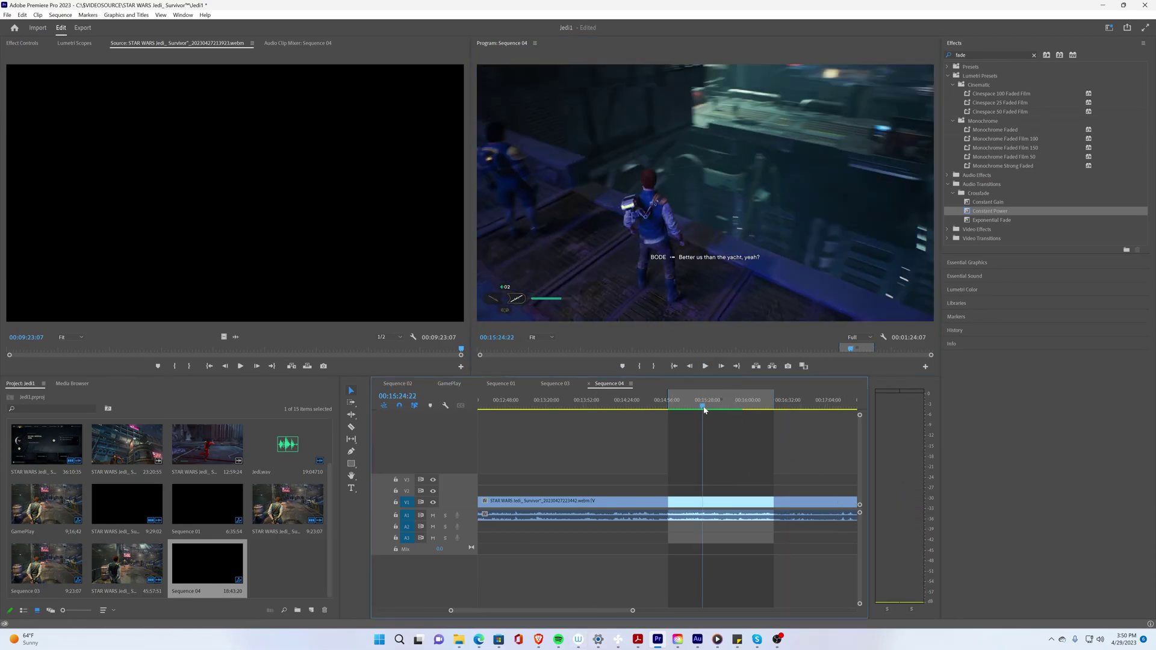